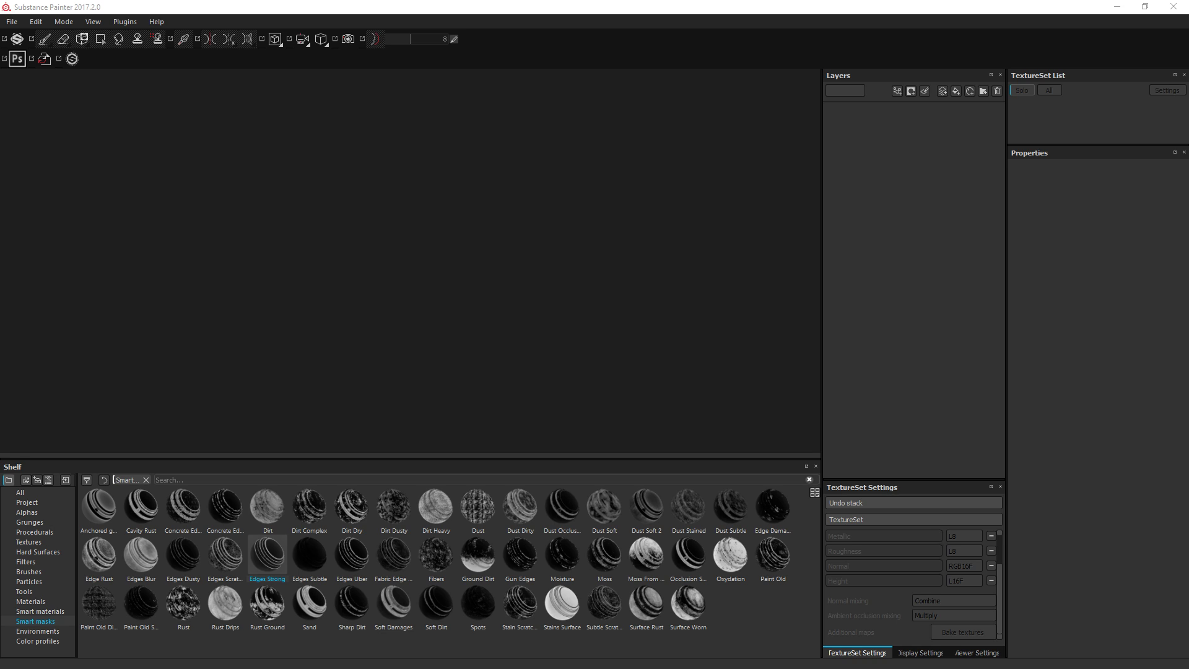
# - Open the MeetMat.spp sample project from the bundled samples folder
pyautogui.click(11, 22)
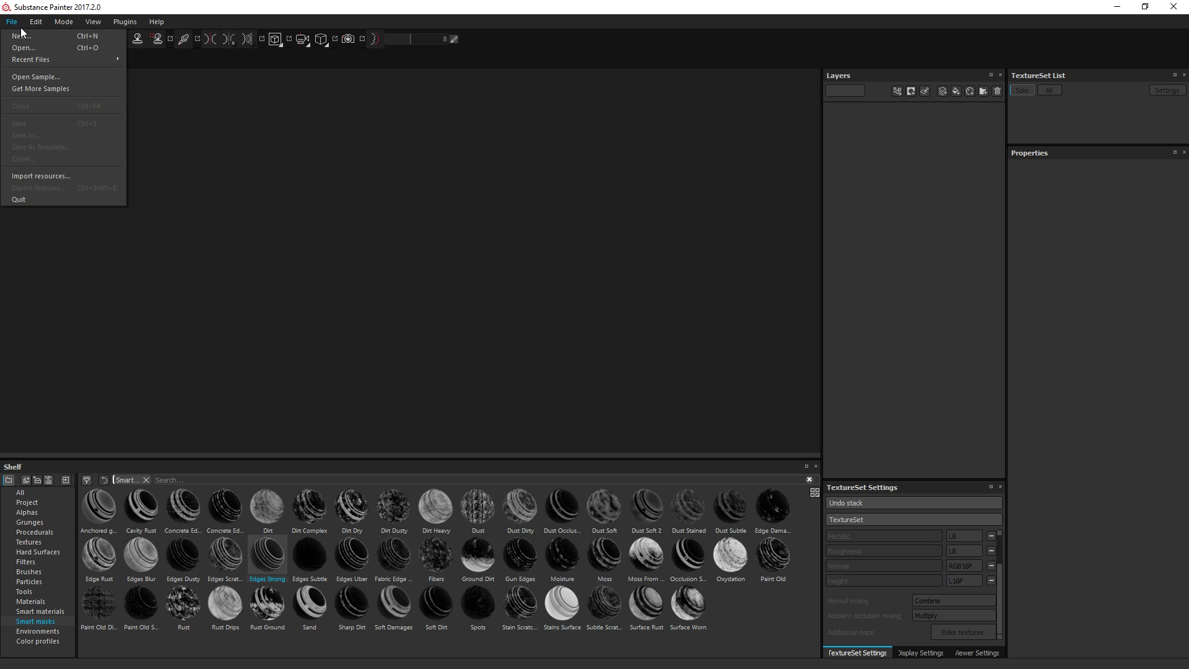
pyautogui.click(37, 77)
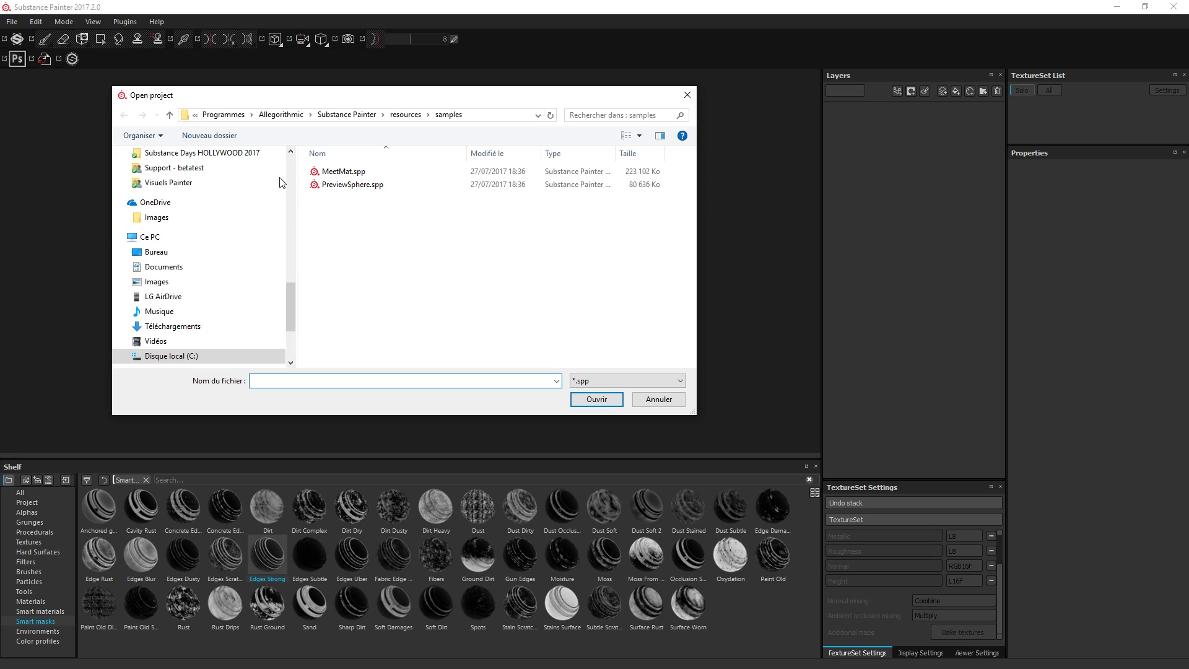
pyautogui.doubleClick(352, 172)
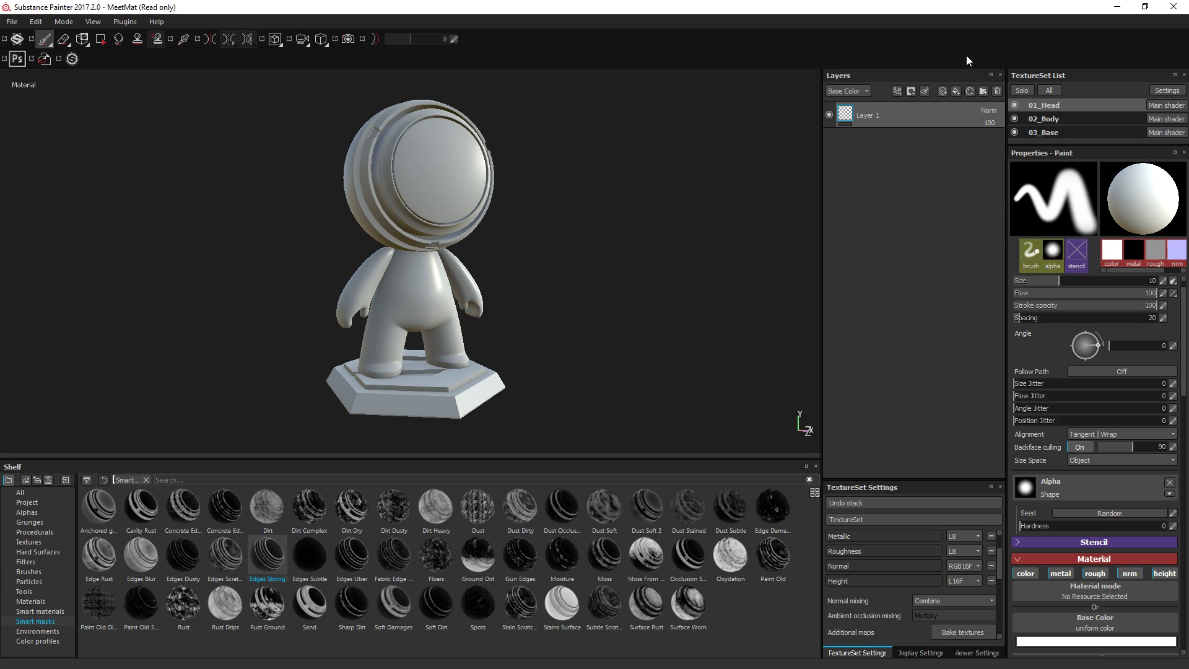
# - Solo the 01_Head texture set and frame the head up close in the viewport
pyautogui.click(1027, 91)
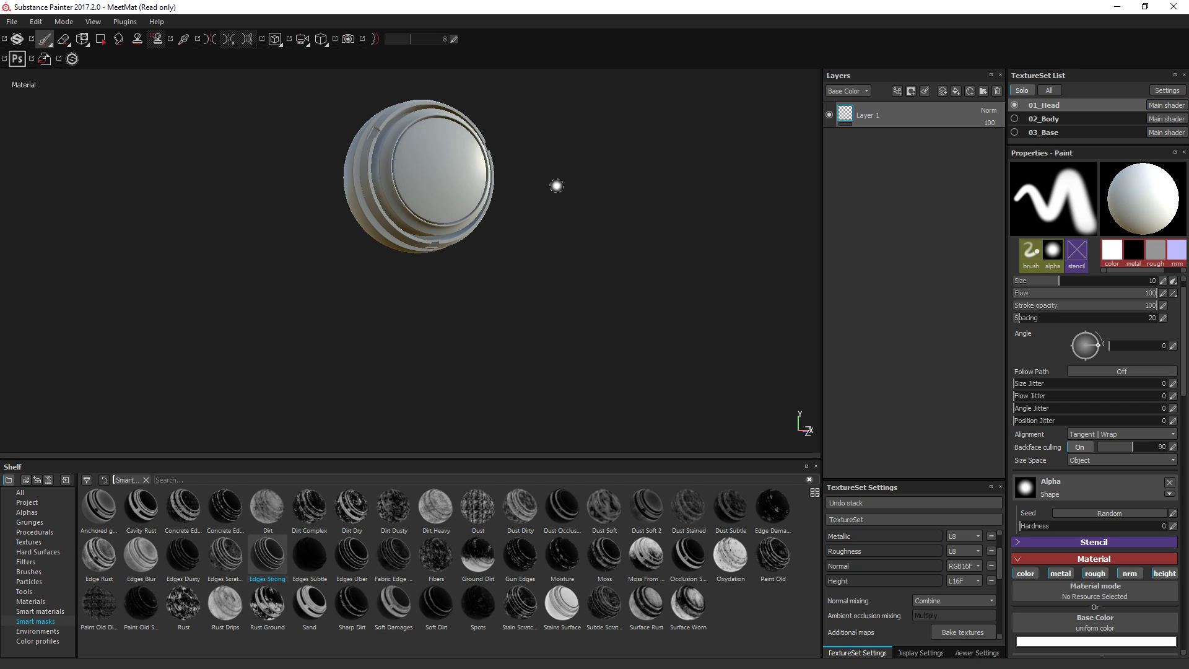
pyautogui.moveTo(562, 181)
pyautogui.mouseDown(button='middle')
pyautogui.moveTo(558, 244)
pyautogui.moveTo(563, 197)
pyautogui.mouseUp(button='middle')
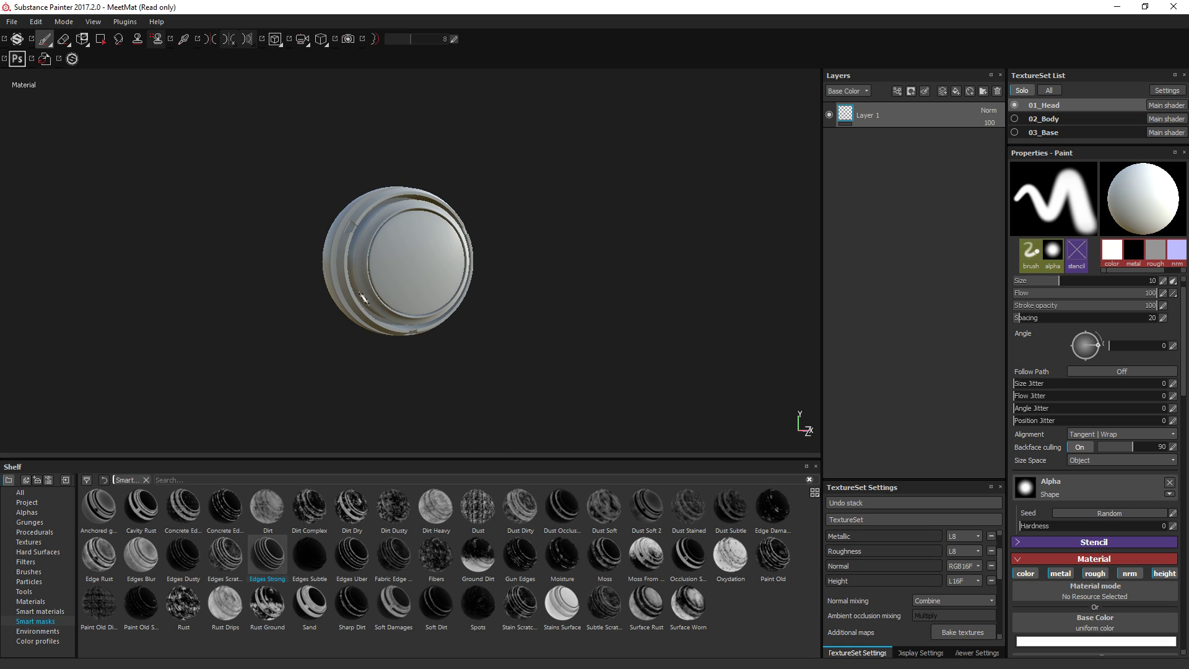
pyautogui.keyDown('alt'); pyautogui.moveTo(381, 274); pyautogui.dragTo(926, 293, button='right'); pyautogui.keyUp('alt')
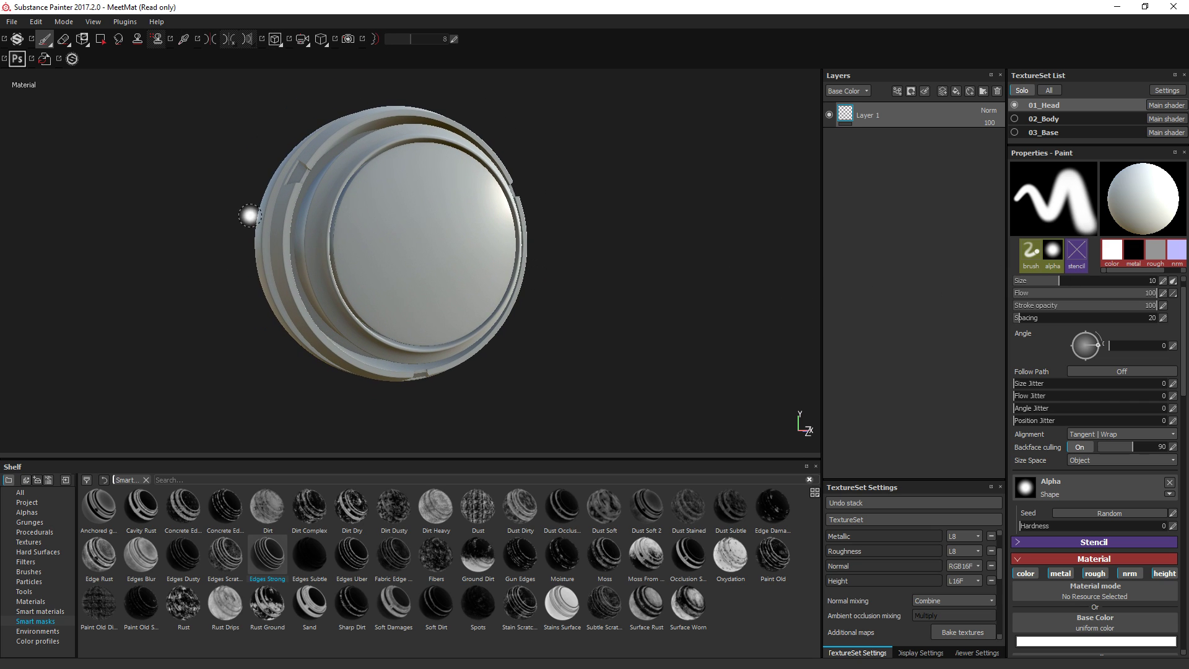
# - Add Plastic PVC, then Rust Fine on top, from the Materials shelf as head layers
pyautogui.click(34, 600)
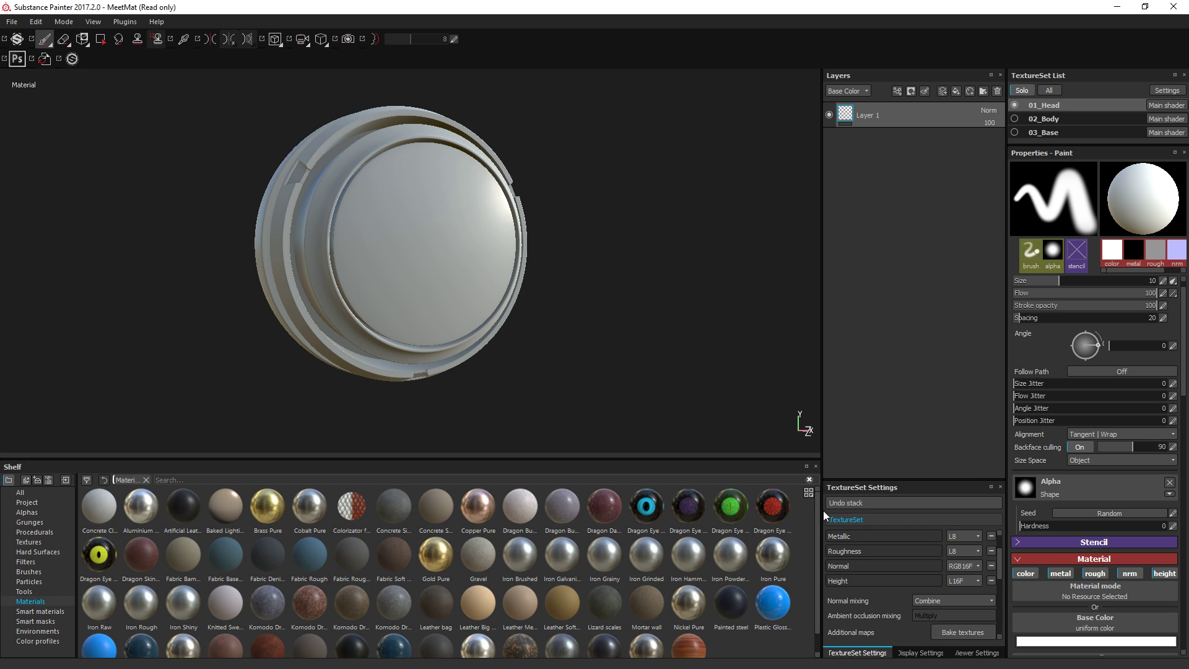
pyautogui.scroll(-1, 815, 516)
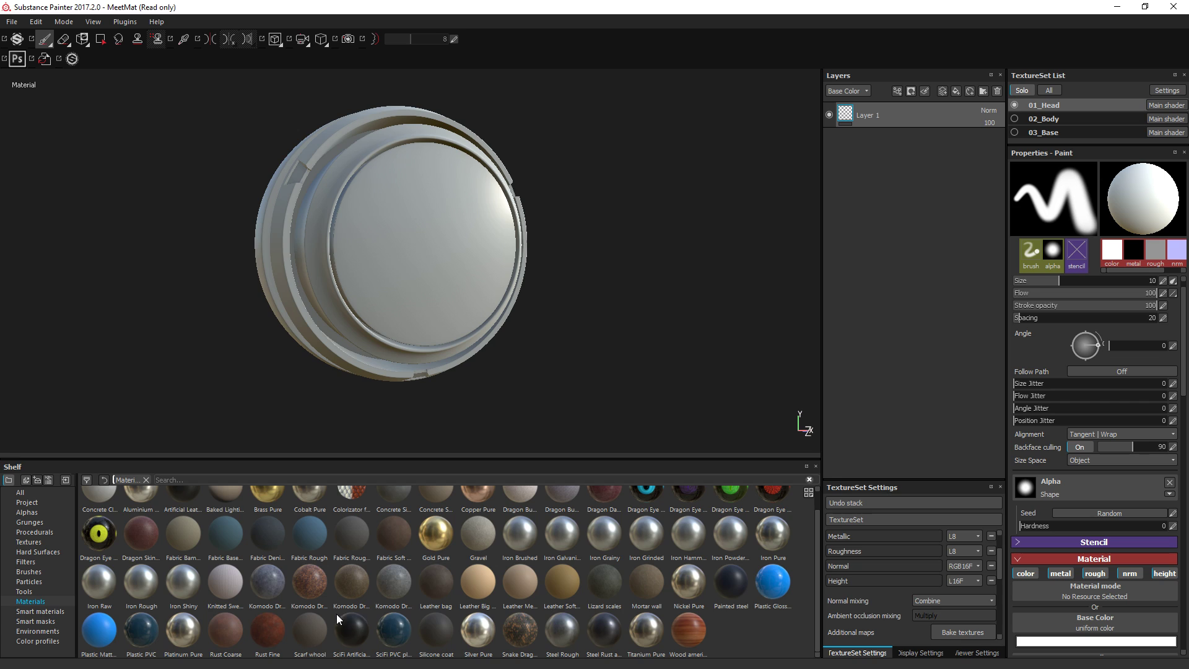
pyautogui.moveTo(132, 632); pyautogui.dragTo(863, 244)
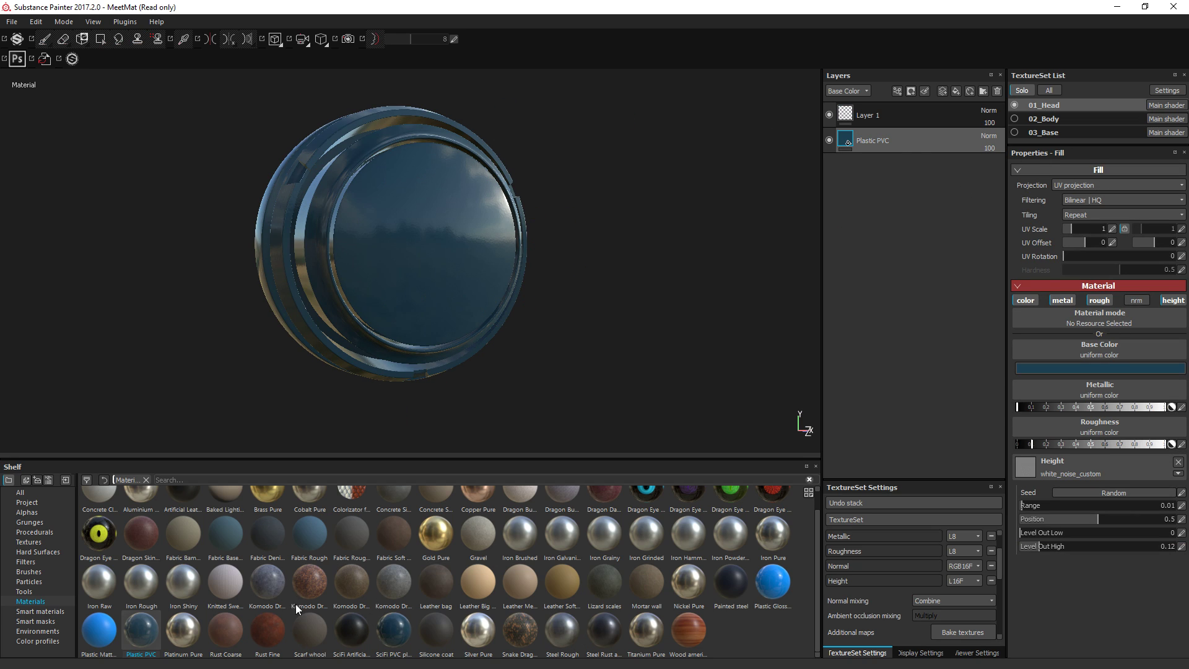
pyautogui.moveTo(266, 629); pyautogui.dragTo(930, 127)
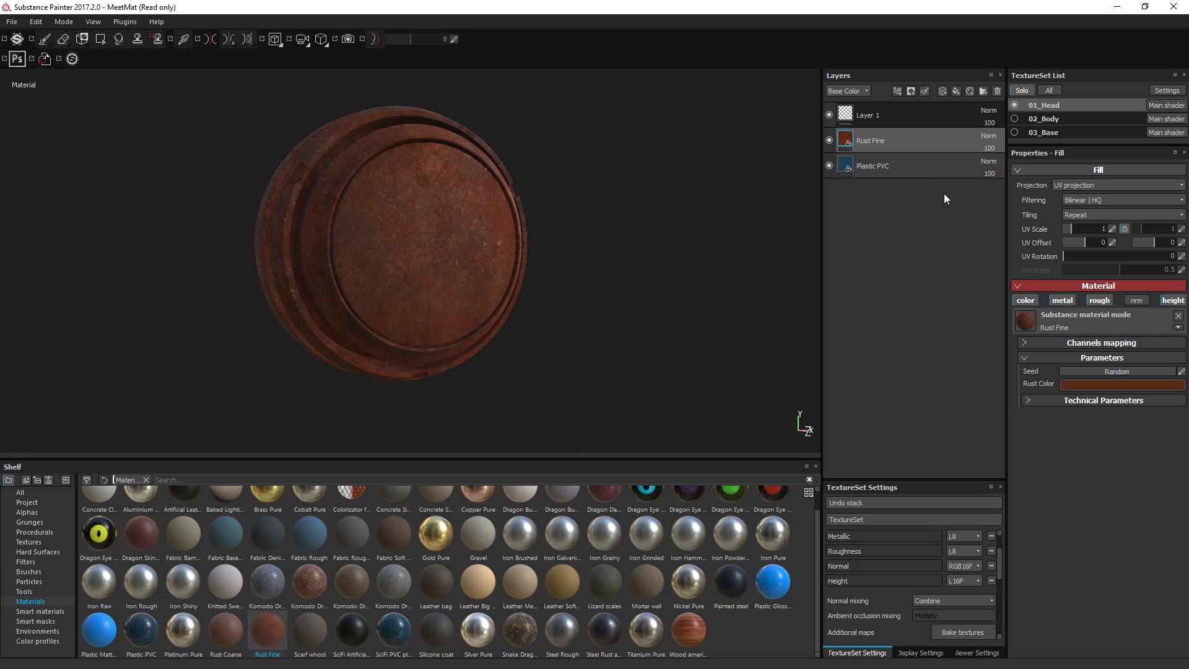
# - Give the Rust Fine layer a black mask containing an empty generator
pyautogui.rightClick(909, 140)
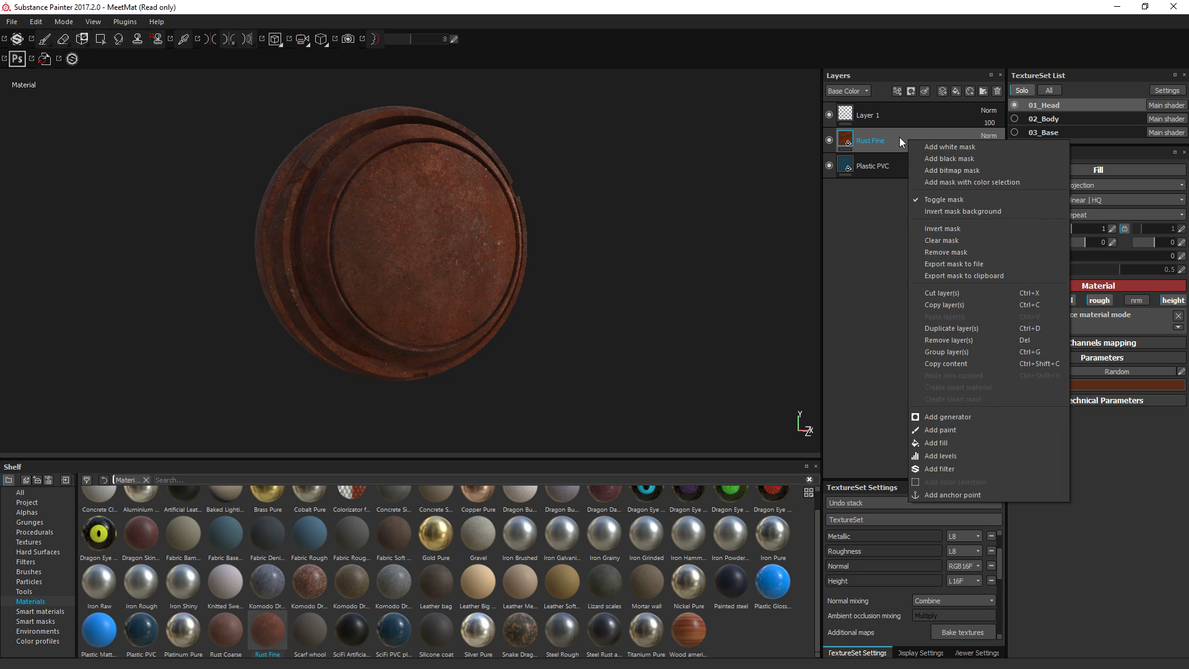
pyautogui.click(956, 159)
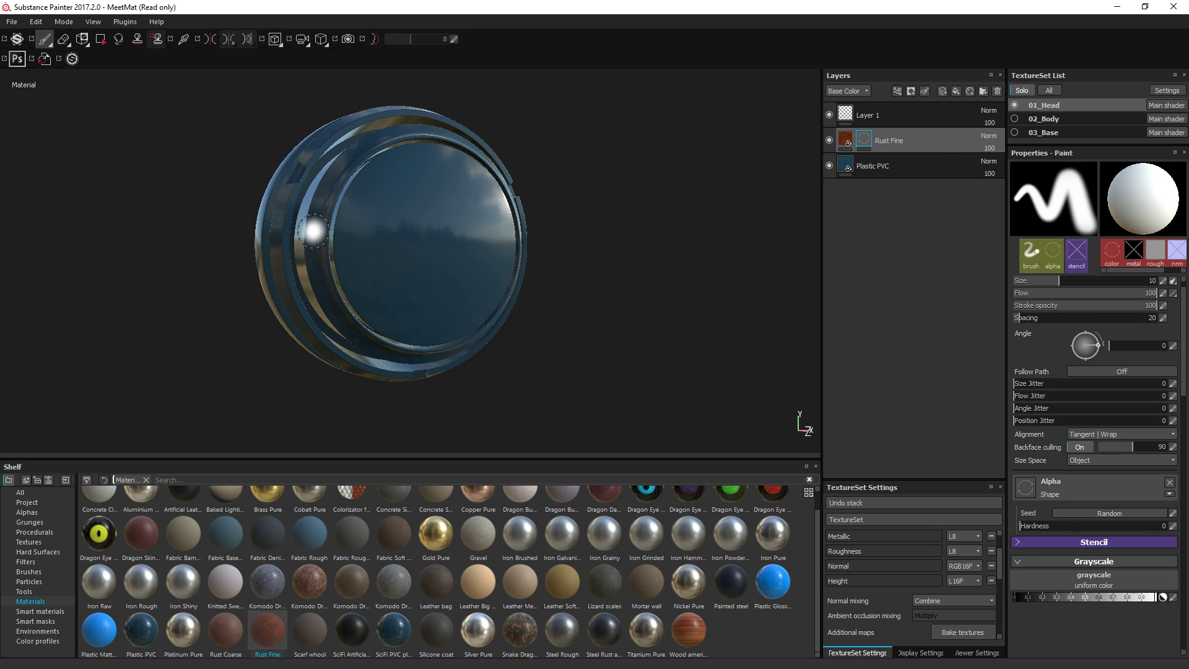
pyautogui.rightClick(871, 139)
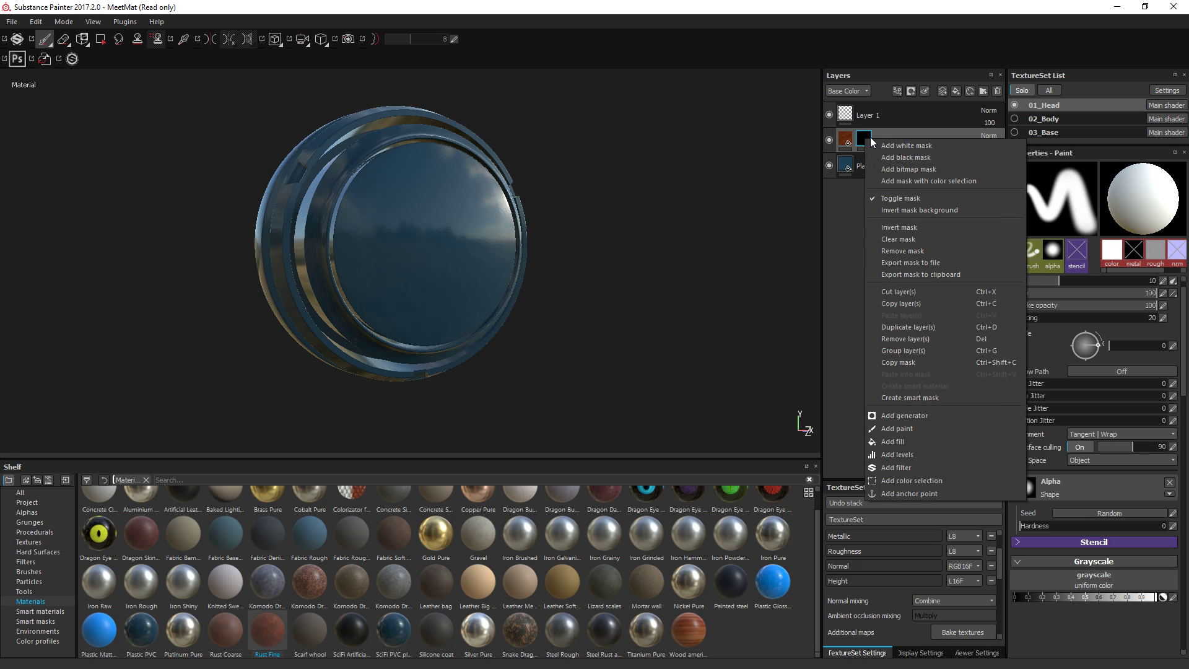
pyautogui.click(901, 416)
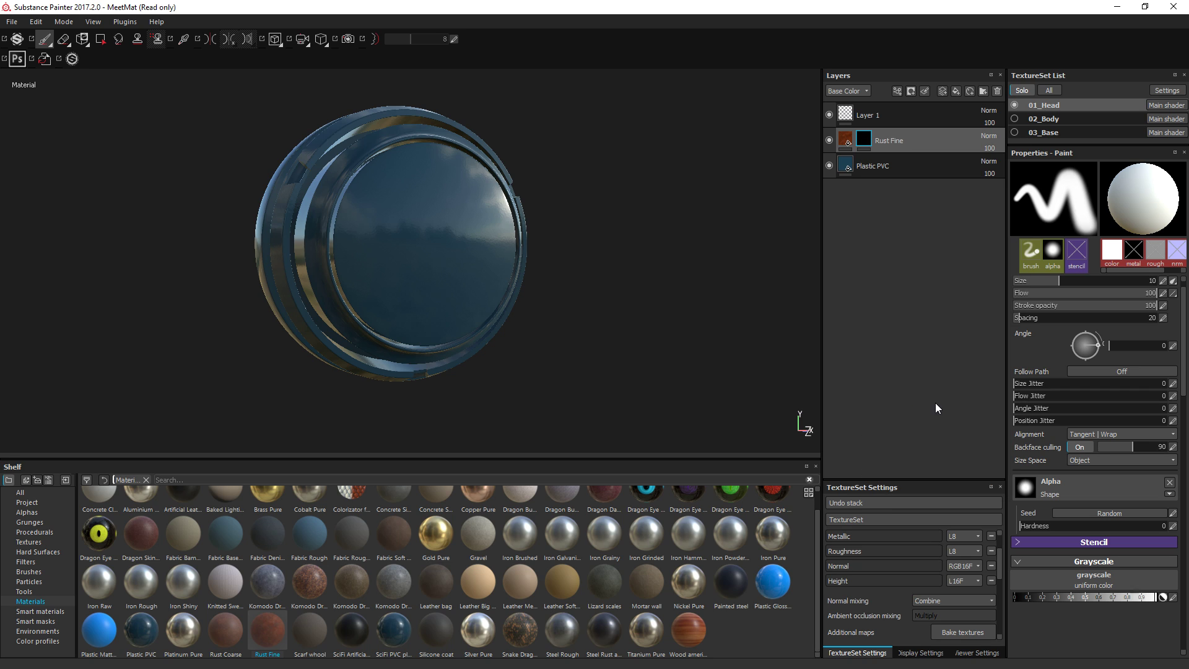
pyautogui.click(1088, 191)
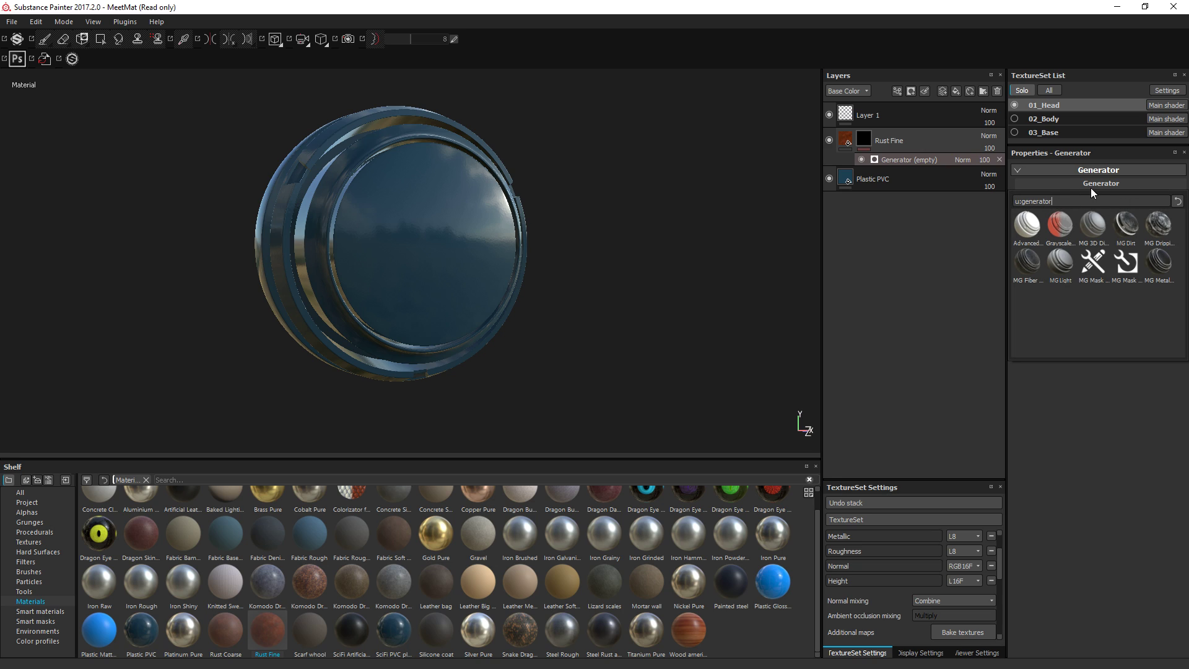
# - Set the rust mask generator to MG Mask Editor with Global Contrast 0.75 and Texture about 0.9
pyautogui.click(1123, 266)
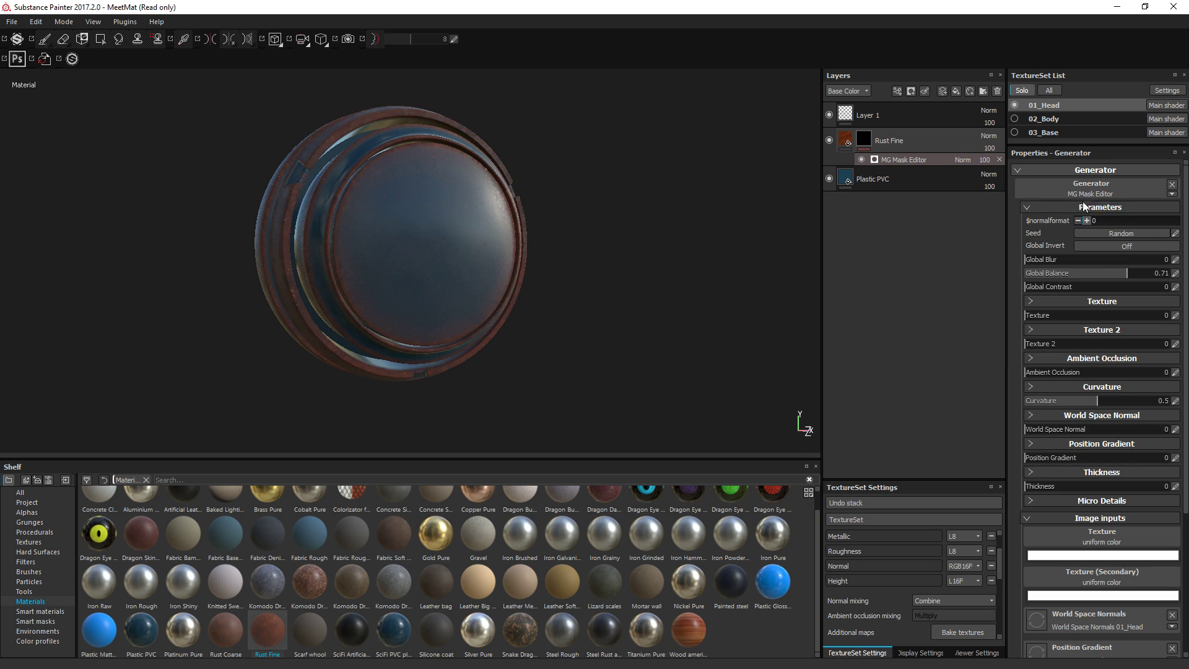
pyautogui.keyDown('alt'); pyautogui.moveTo(425, 196); pyautogui.dragTo(566, 198); pyautogui.keyUp('alt')
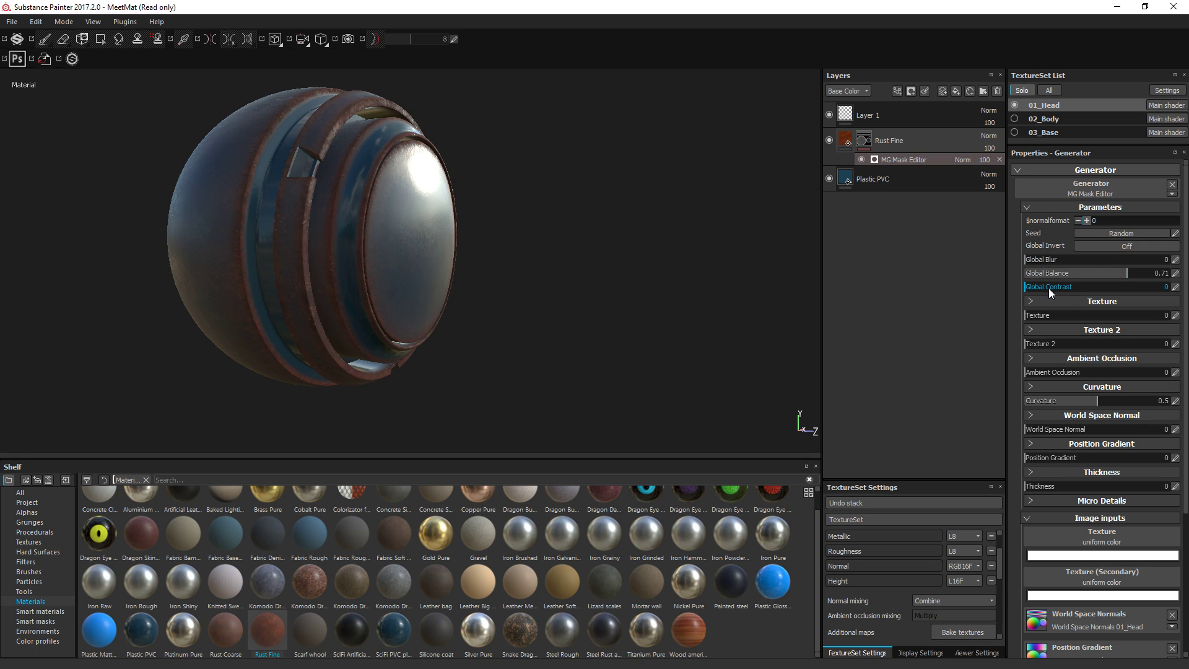
pyautogui.moveTo(1040, 290); pyautogui.dragTo(1115, 288)
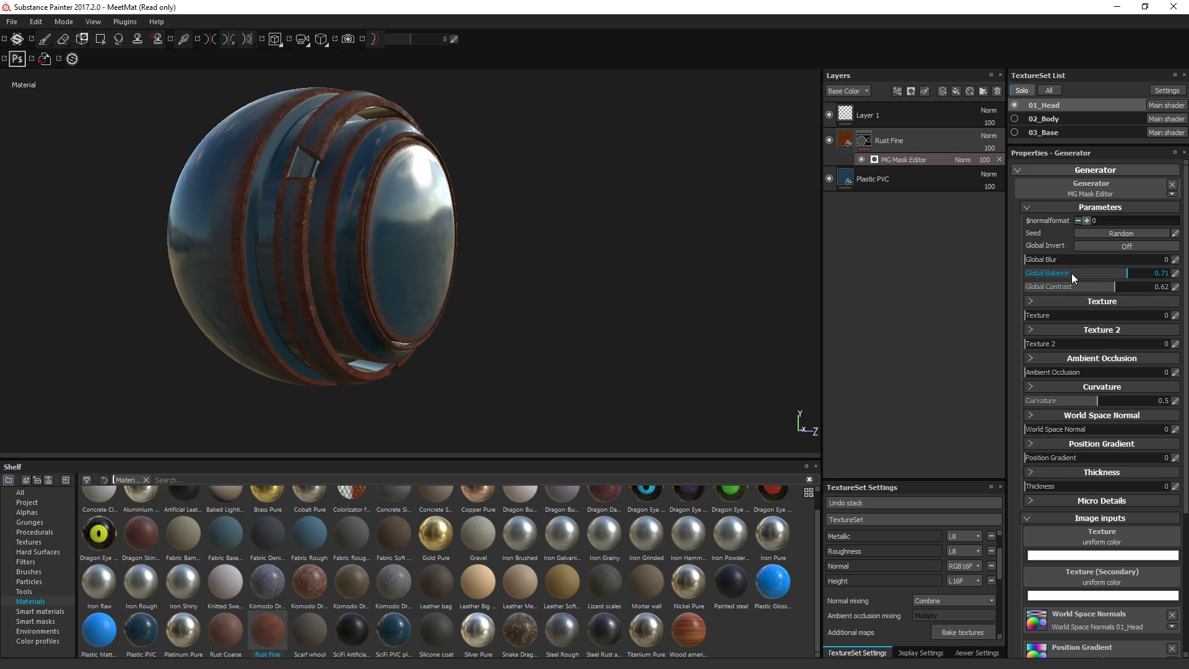
pyautogui.click(1108, 540)
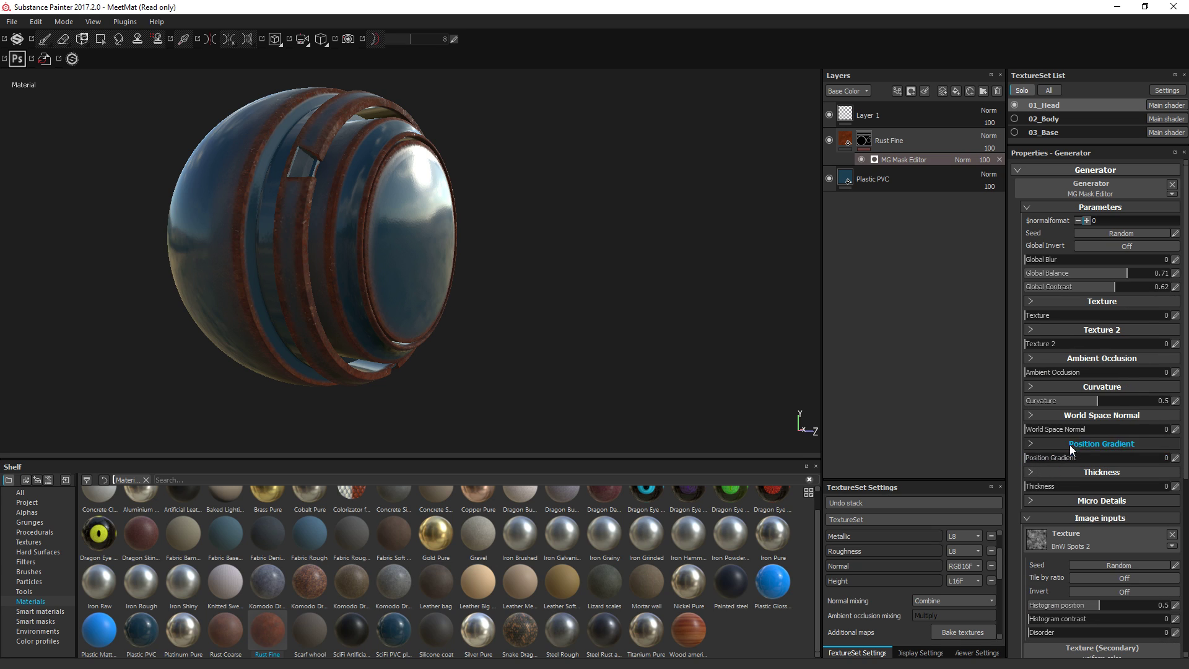
pyautogui.moveTo(1046, 316); pyautogui.dragTo(1166, 318)
pyautogui.moveTo(1112, 285)
pyautogui.mouseDown()
pyautogui.moveTo(1130, 285)
pyautogui.moveTo(1109, 268)
pyautogui.mouseUp()
pyautogui.keyDown('alt'); pyautogui.moveTo(531, 136); pyautogui.dragTo(813, 253); pyautogui.keyUp('alt')
# - Select the Plastic PVC layer and orbit around the head to inspect the edge rust
pyautogui.click(917, 173)
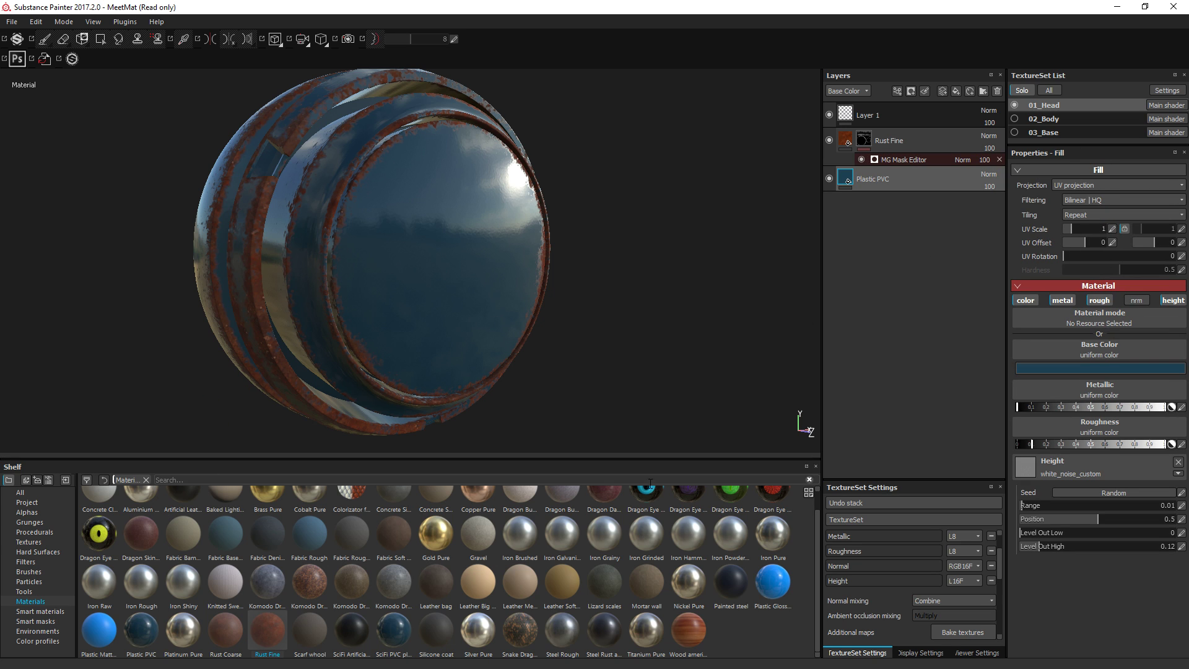
pyautogui.keyDown('alt'); pyautogui.moveTo(597, 252); pyautogui.dragTo(575, 232); pyautogui.keyUp('alt')
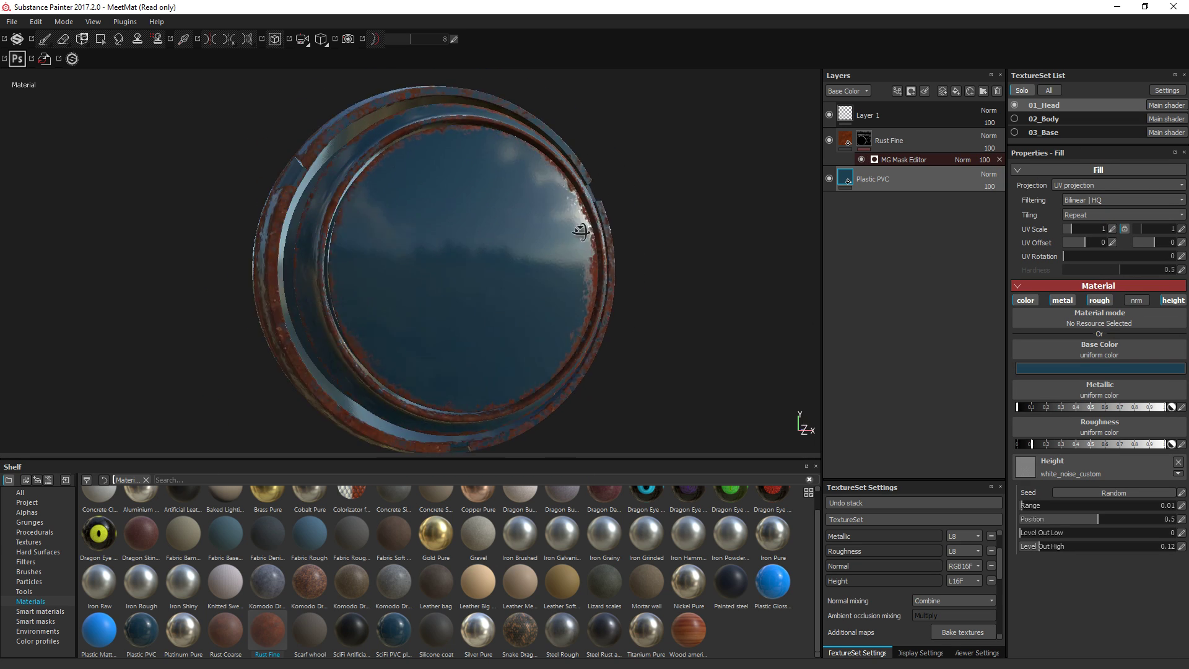
pyautogui.keyDown('alt'); pyautogui.moveTo(424, 261); pyautogui.dragTo(473, 252); pyautogui.keyUp('alt')
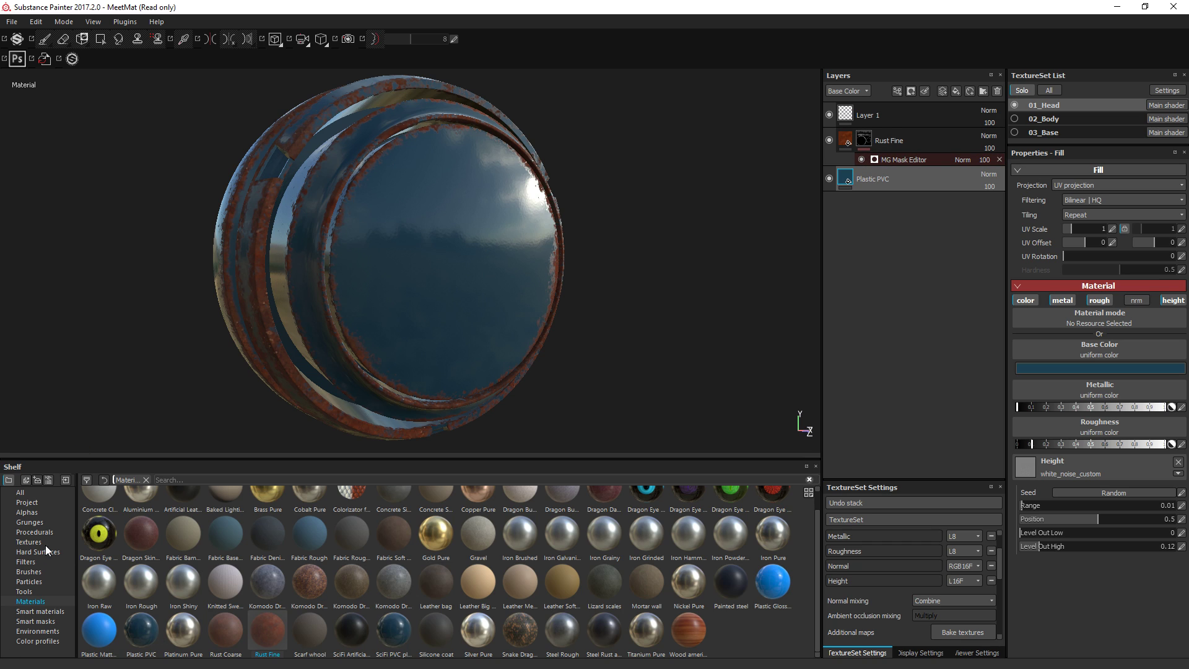
# - Add paint Layer 2 above Plastic PVC with color, metal, rough and height disabled
pyautogui.click(945, 92)
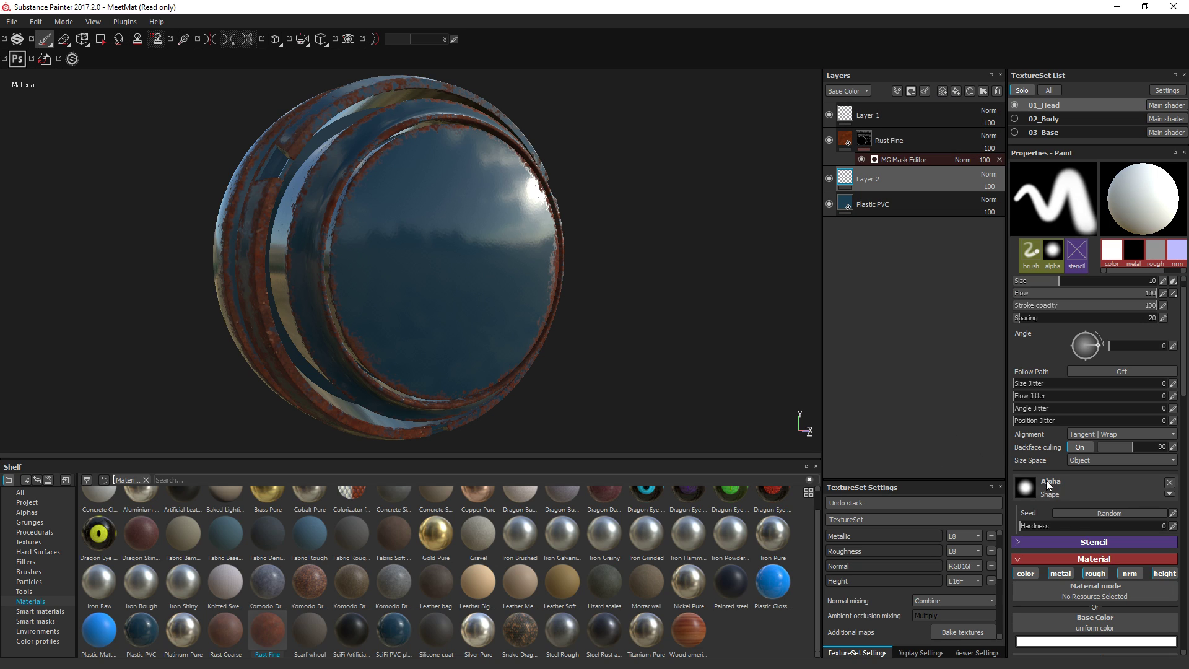
pyautogui.click(1025, 574)
pyautogui.click(1061, 574)
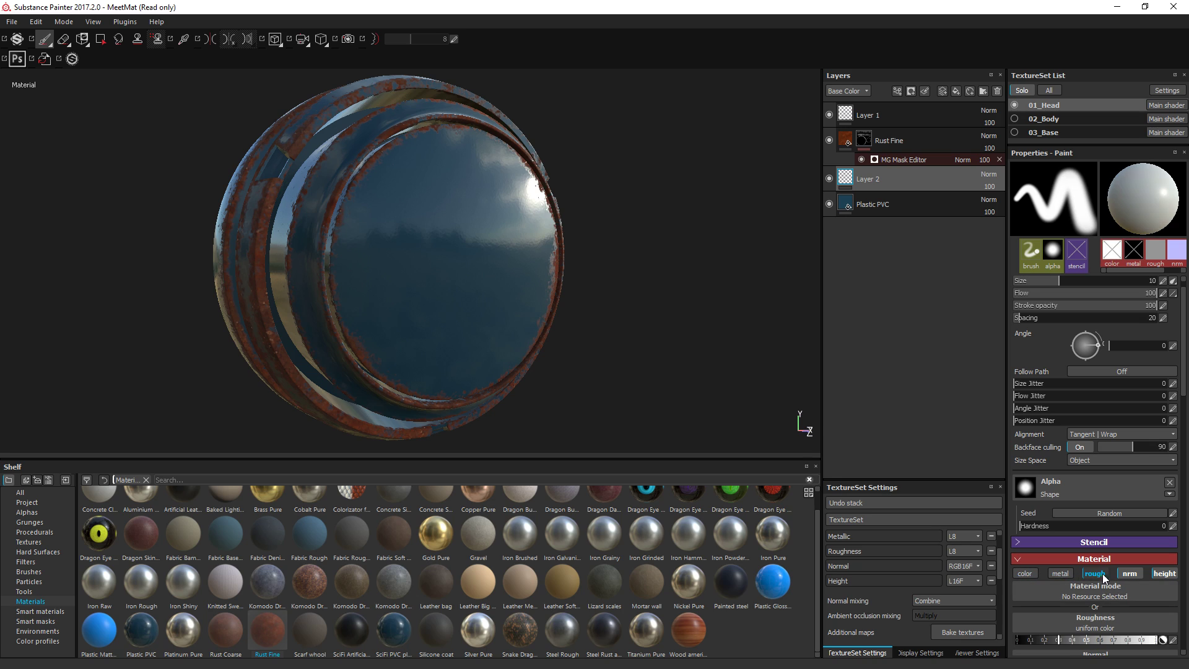
pyautogui.click(1096, 573)
pyautogui.click(1168, 574)
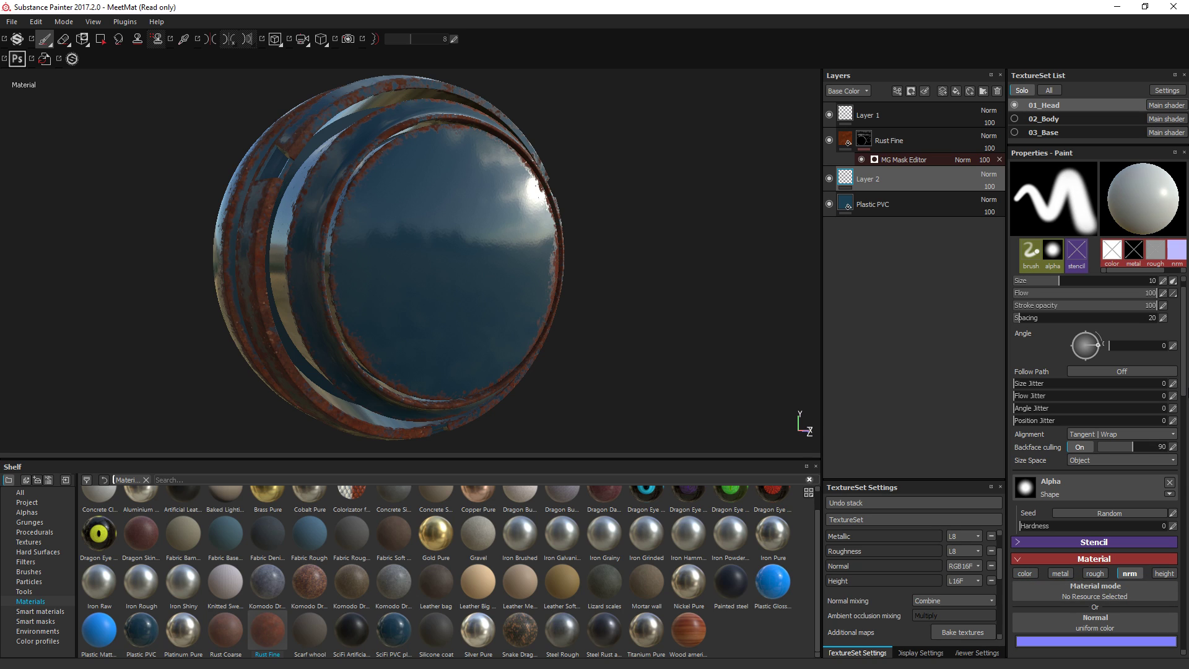
# - Set brush size to No pressure and bring up the brush alpha shapes
pyautogui.click(1173, 281)
pyautogui.click(1145, 294)
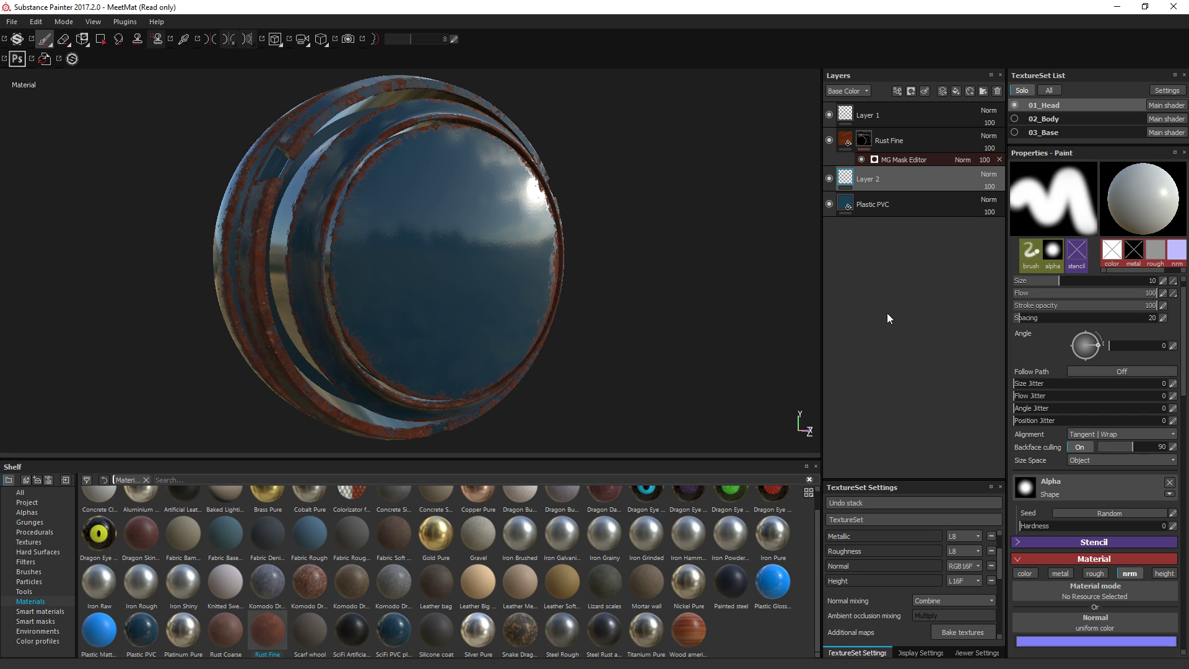
pyautogui.click(1082, 625)
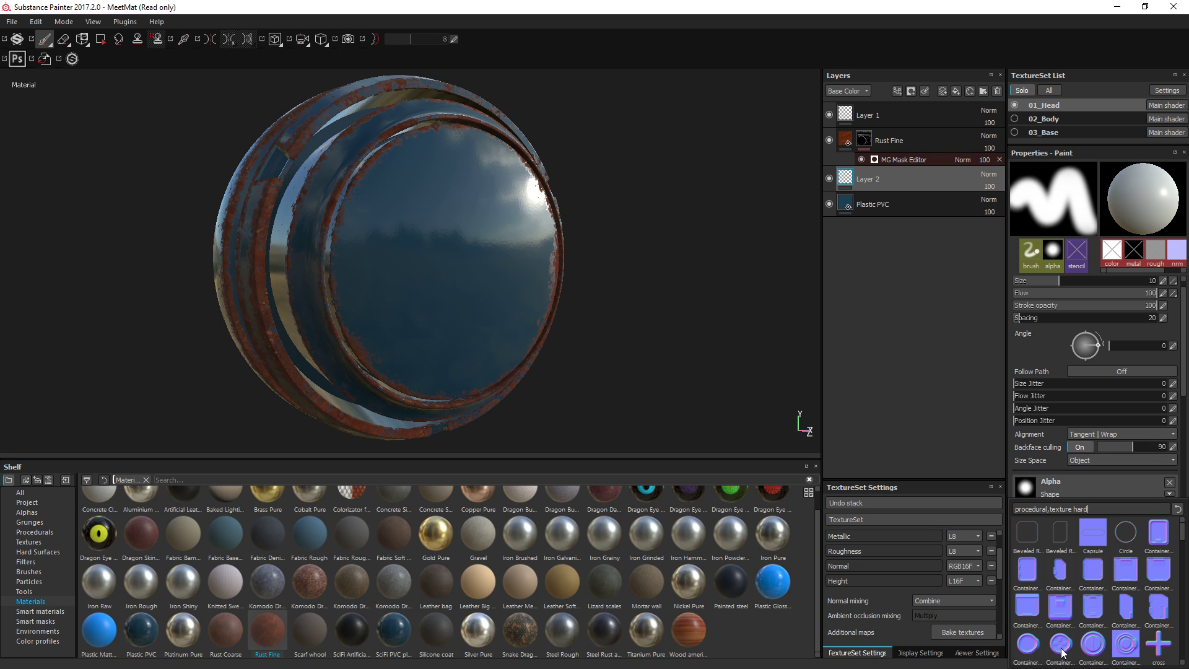
# - Stamp the 'cross' normal with an enlarged brush at the centre of the head's face
pyautogui.click(1159, 645)
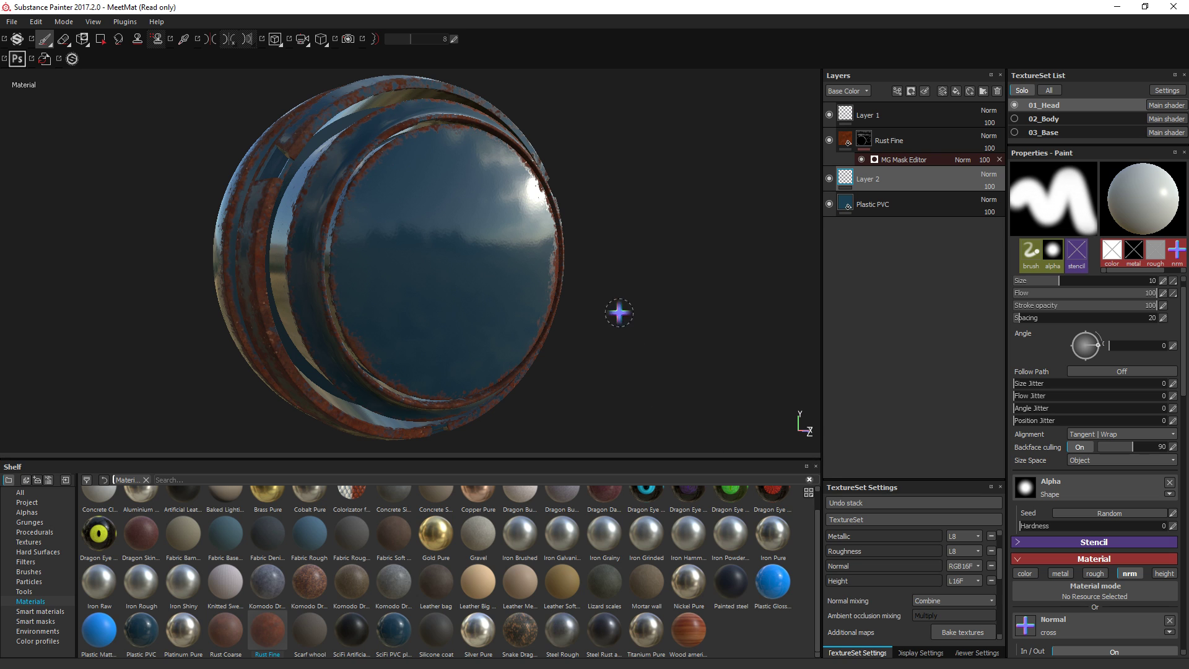
pyautogui.keyDown('alt'); pyautogui.moveTo(703, 244); pyautogui.dragTo(582, 232); pyautogui.keyUp('alt')
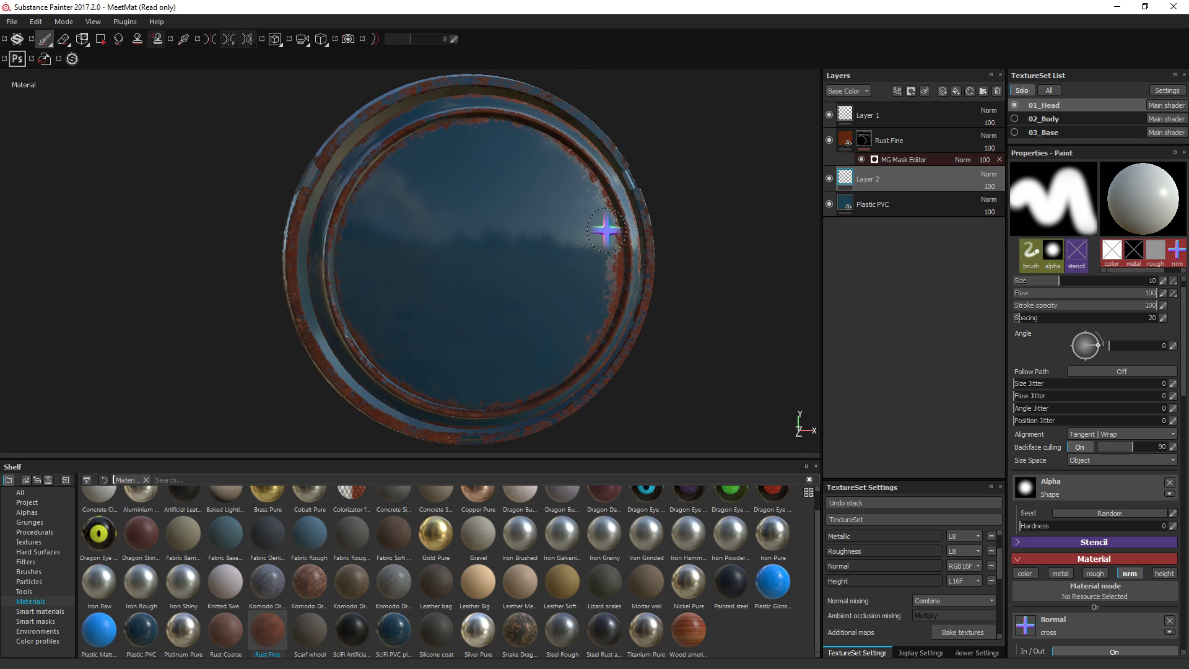
pyautogui.keyDown('ctrl'); pyautogui.moveTo(446, 282); pyautogui.dragTo(478, 266, button='right'); pyautogui.keyUp('ctrl')
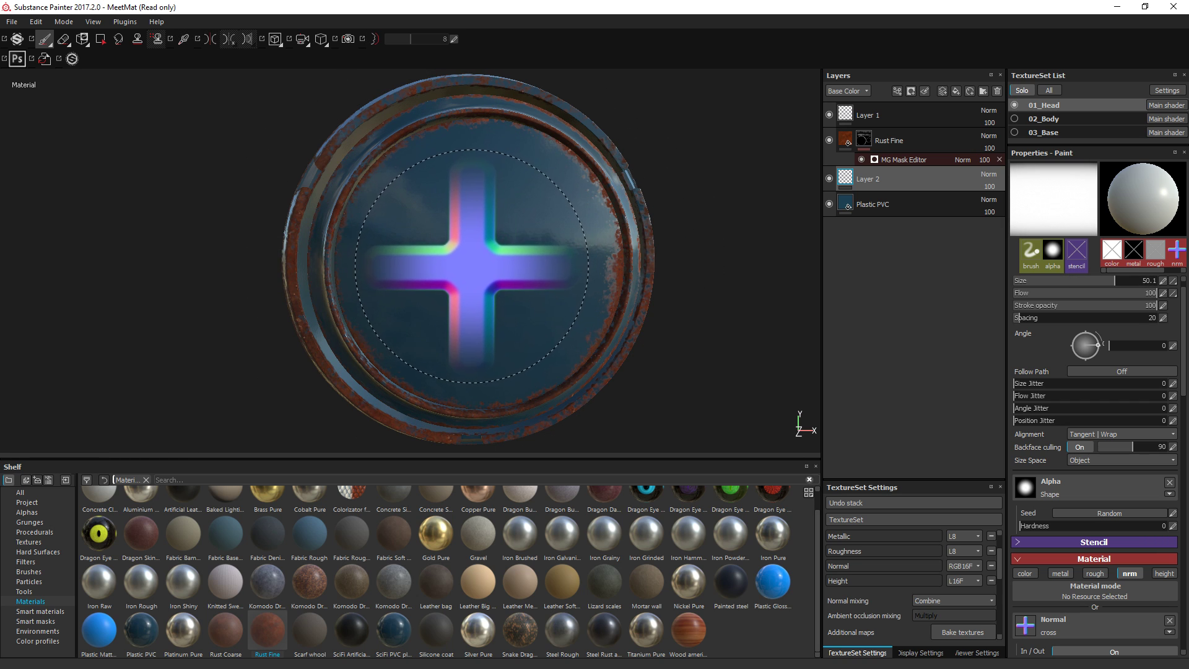
pyautogui.click(473, 266)
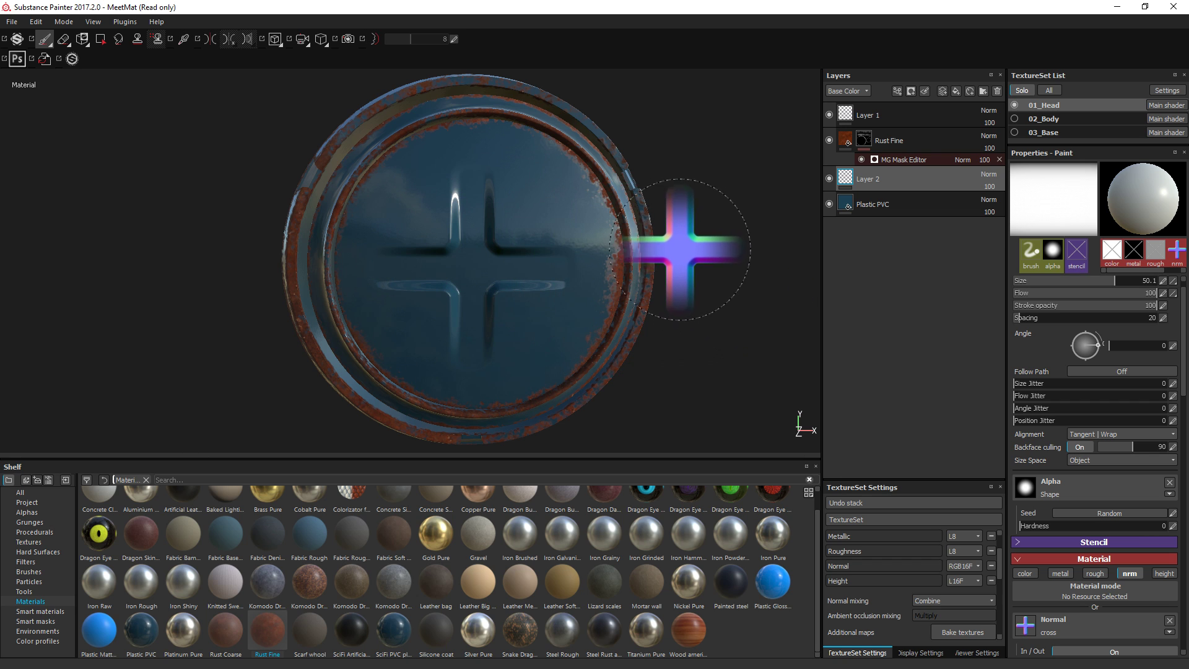
pyautogui.moveTo(664, 194)
pyautogui.keyDown('alt'); pyautogui.mouseDown()
pyautogui.moveTo(691, 204)
pyautogui.moveTo(699, 194)
pyautogui.moveTo(680, 189)
pyautogui.mouseUp(); pyautogui.keyUp('alt')
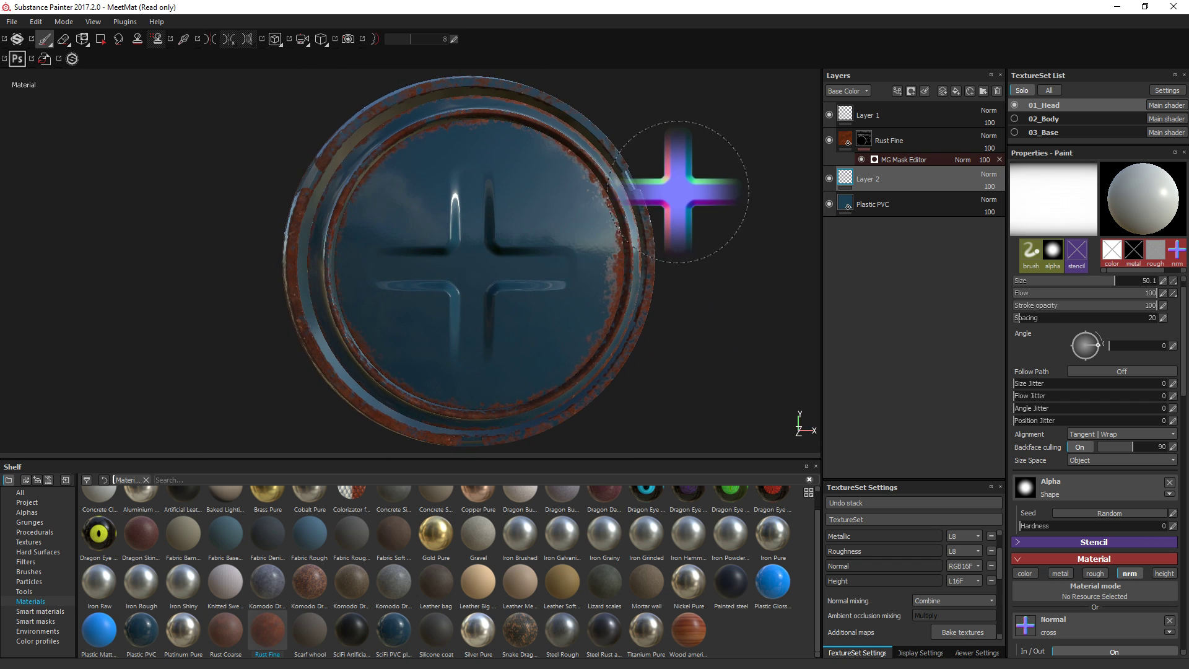
pyautogui.keyDown('alt'); pyautogui.moveTo(611, 204); pyautogui.dragTo(712, 181); pyautogui.keyUp('alt')
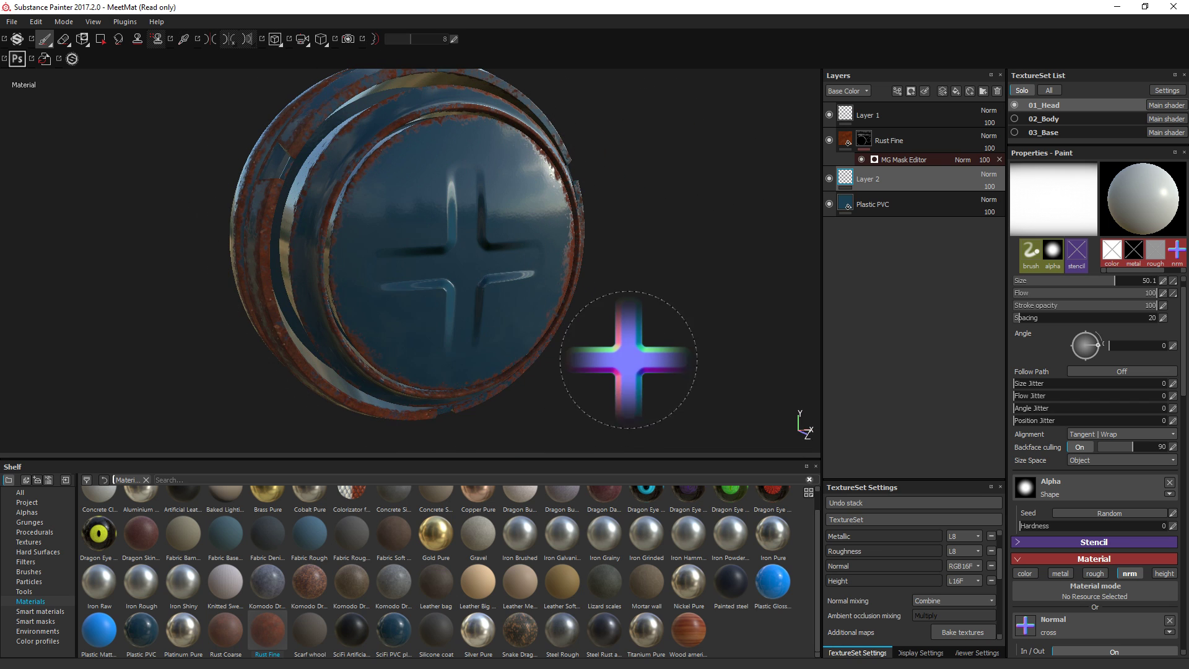
pyautogui.keyDown('alt'); pyautogui.moveTo(638, 151); pyautogui.dragTo(677, 165); pyautogui.keyUp('alt')
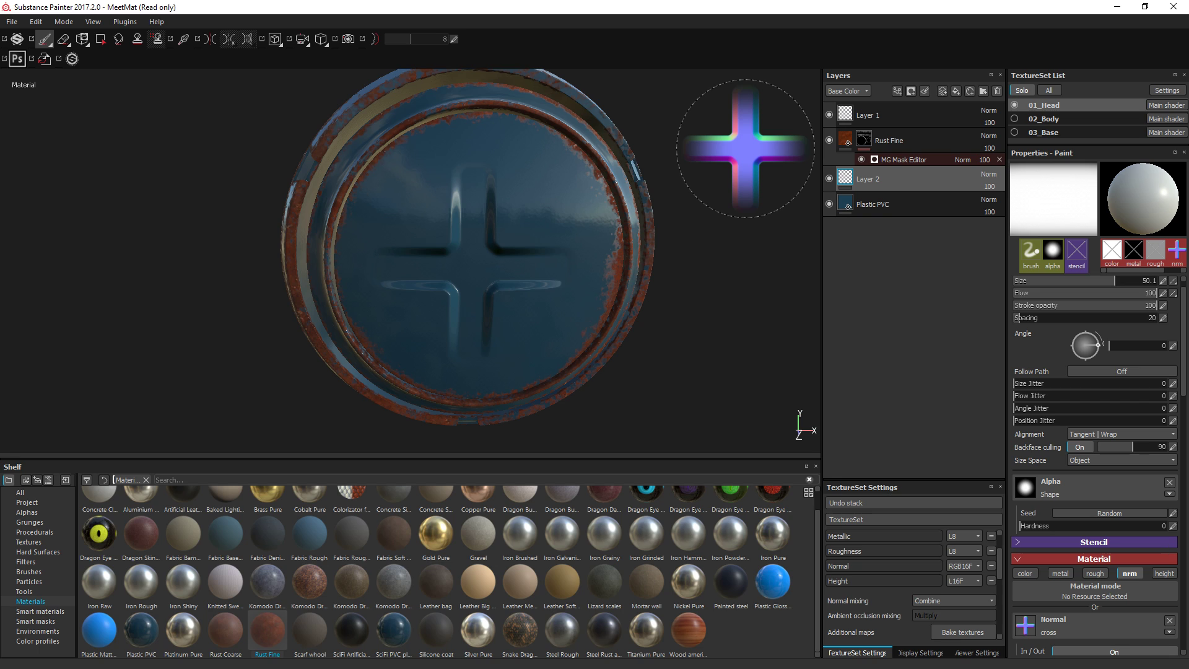
# - Remove the Normal channel from the 01_Head texture set and dismiss the Baking dialog
pyautogui.click(992, 565)
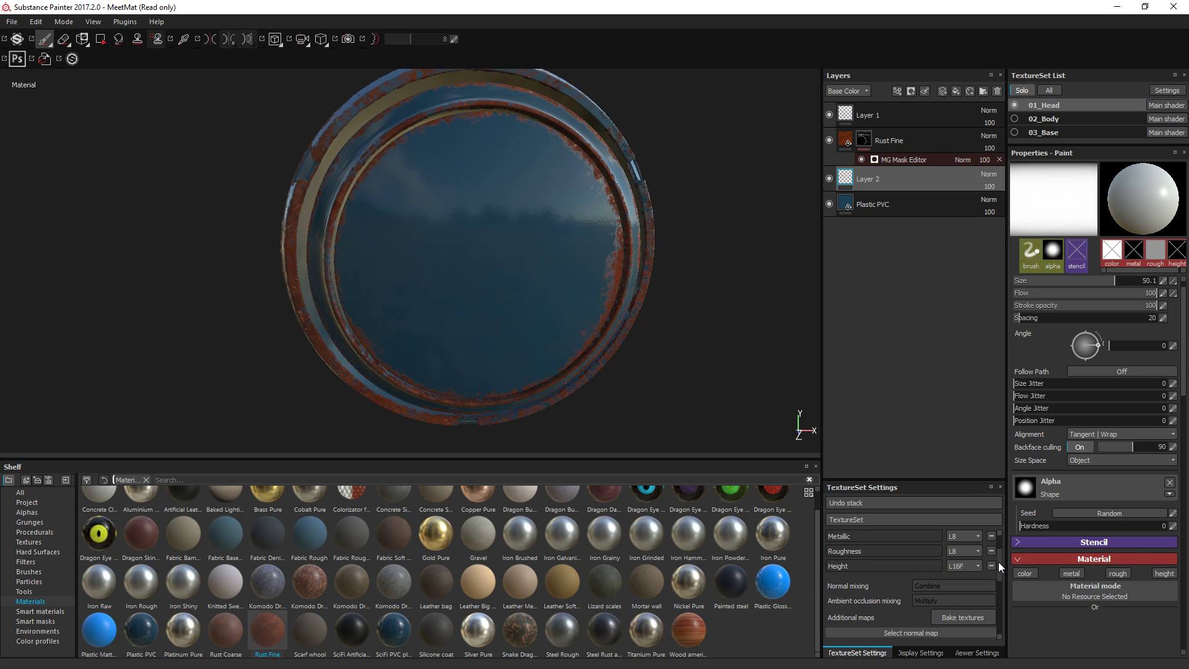
pyautogui.moveTo(999, 562); pyautogui.dragTo(1001, 578)
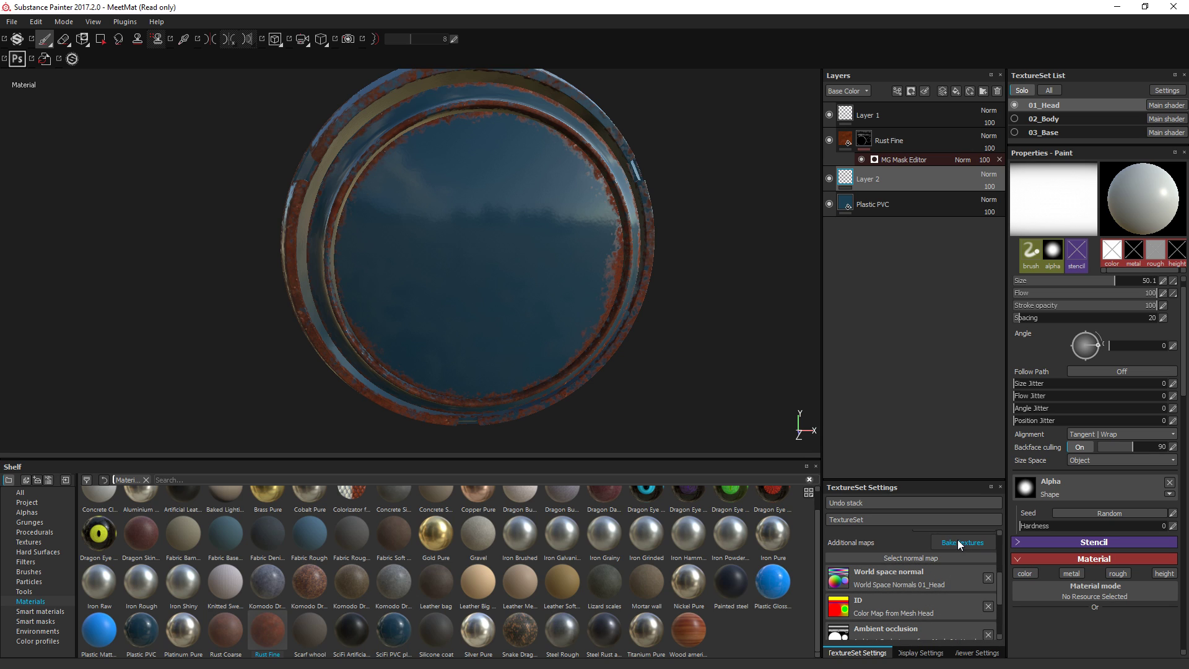
pyautogui.click(987, 545)
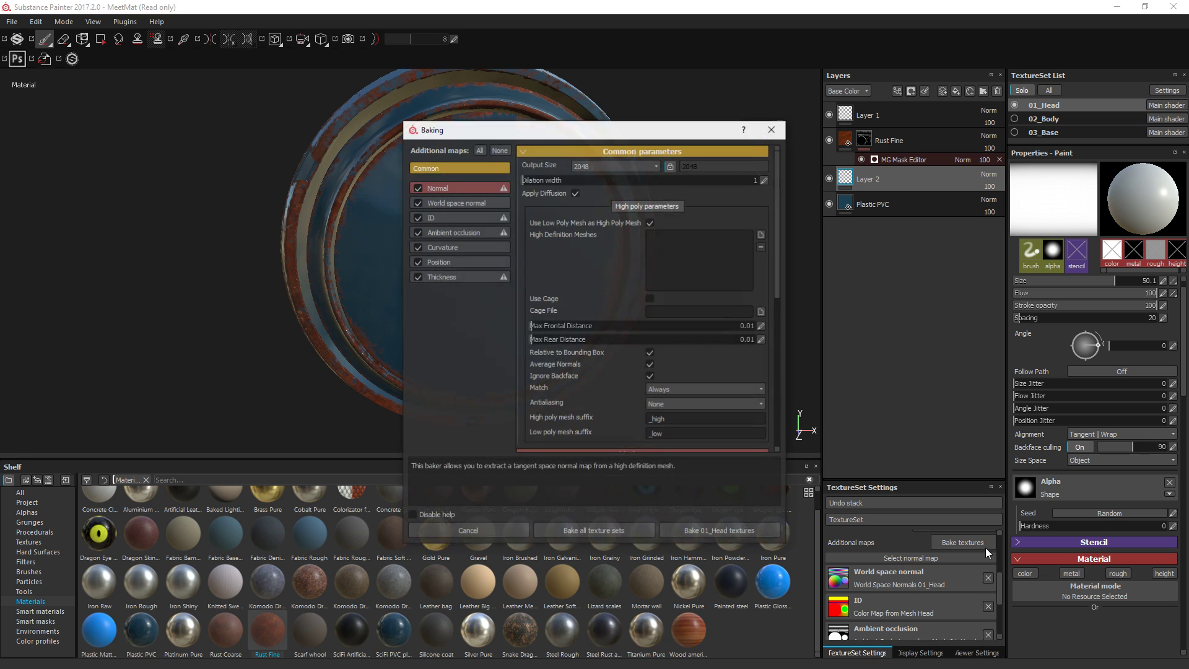
pyautogui.click(773, 129)
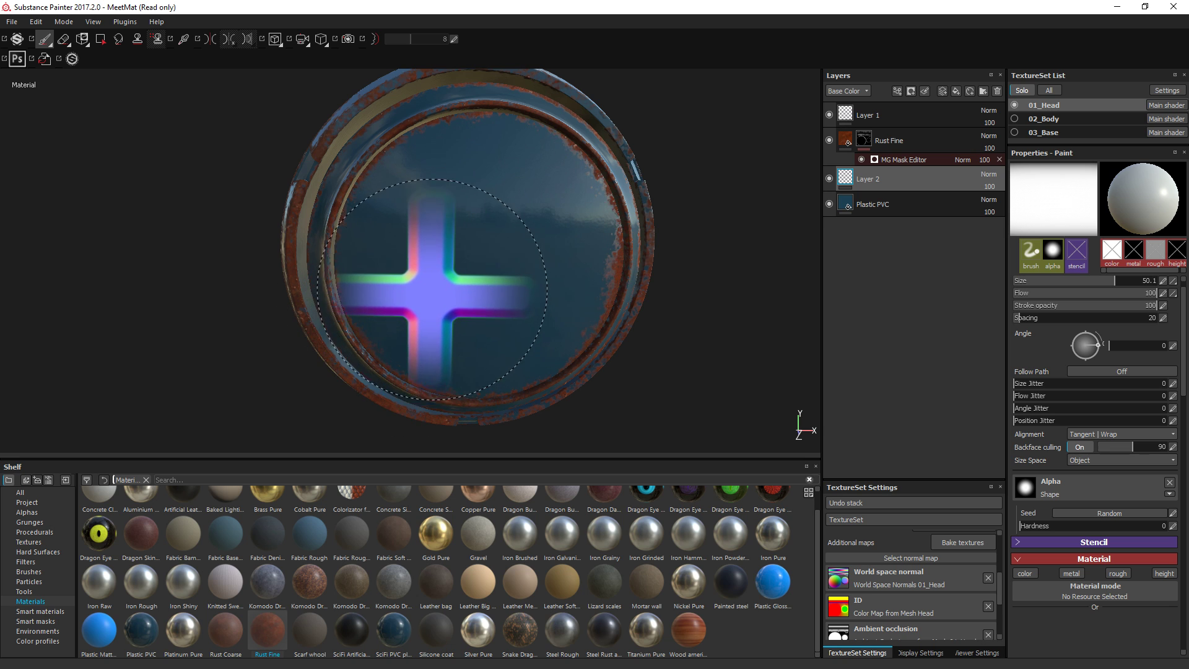
pyautogui.moveTo(481, 257)
pyautogui.keyDown('ctrl'); pyautogui.mouseDown()
pyautogui.moveTo(465, 271)
pyautogui.moveTo(493, 306)
pyautogui.mouseUp(); pyautogui.keyUp('ctrl')
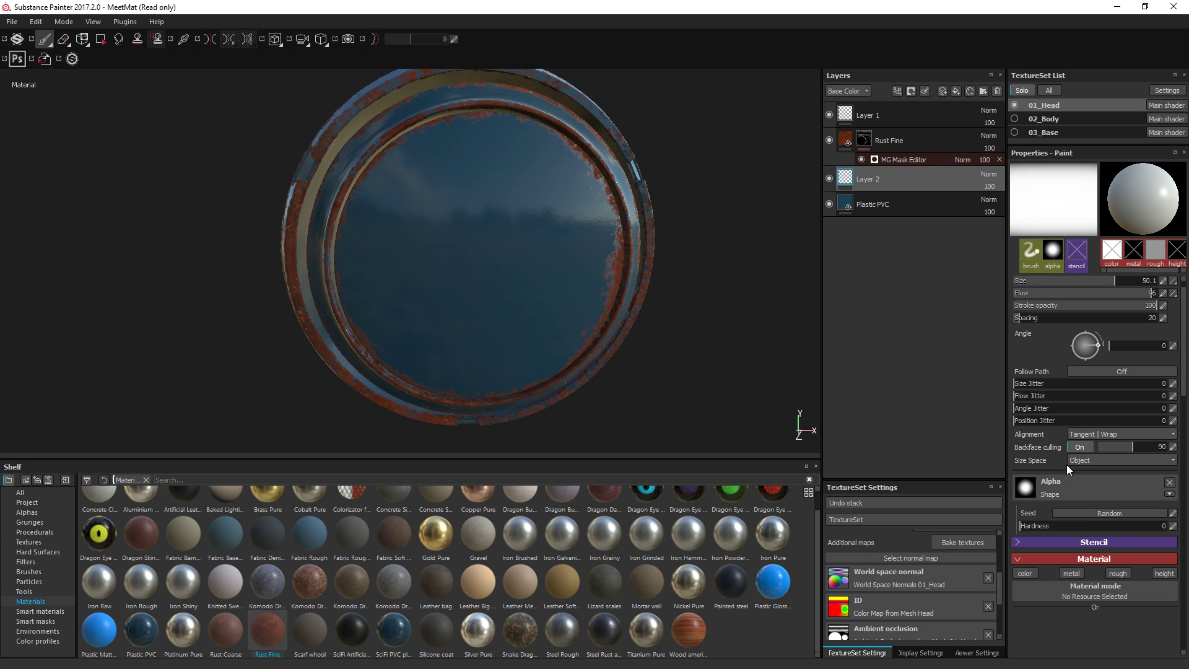
# - Clear the brush alpha and add a Normal channel back to the 01_Head texture set
pyautogui.click(1171, 483)
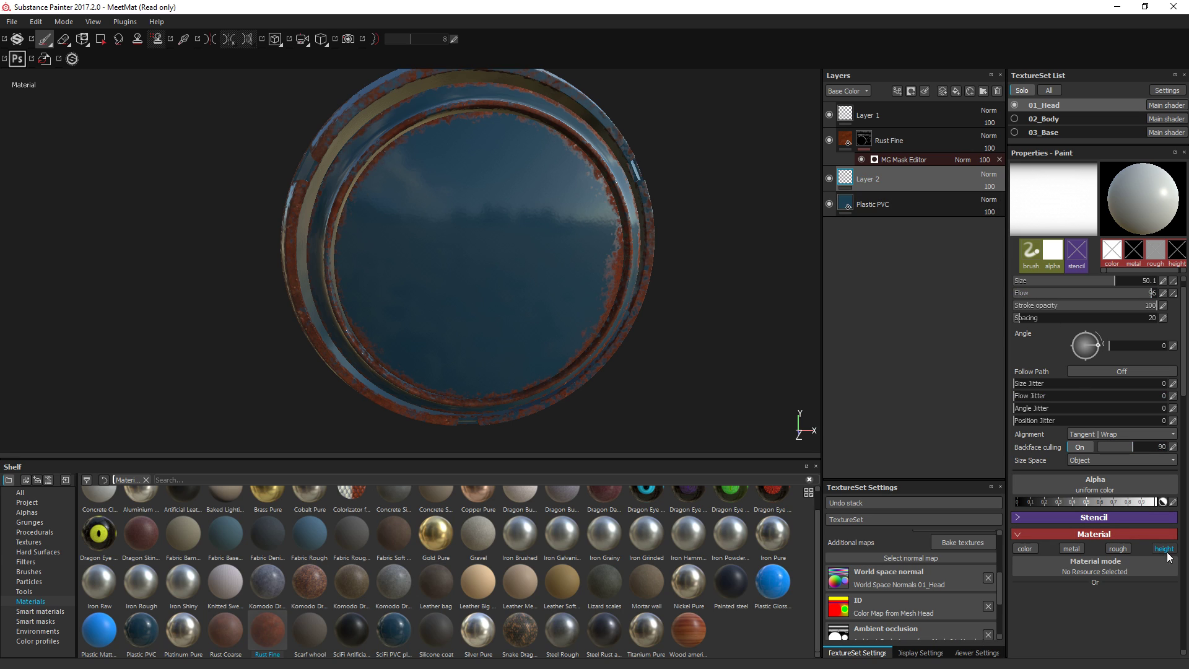
pyautogui.moveTo(1006, 581); pyautogui.dragTo(989, 541)
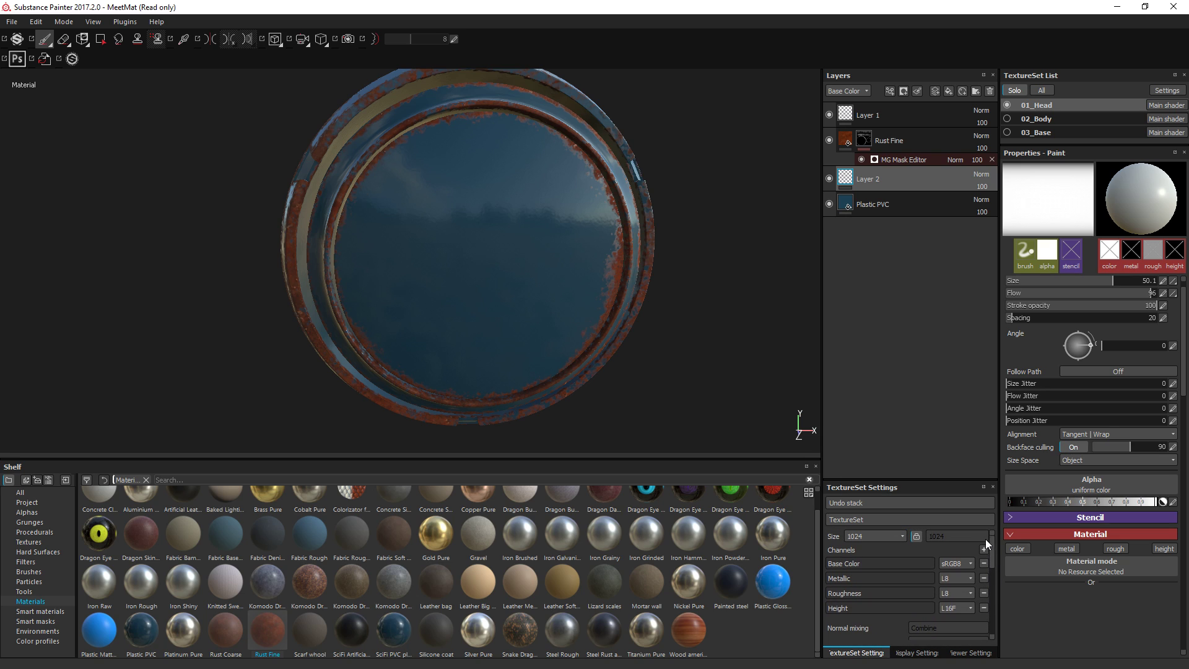
pyautogui.click(985, 550)
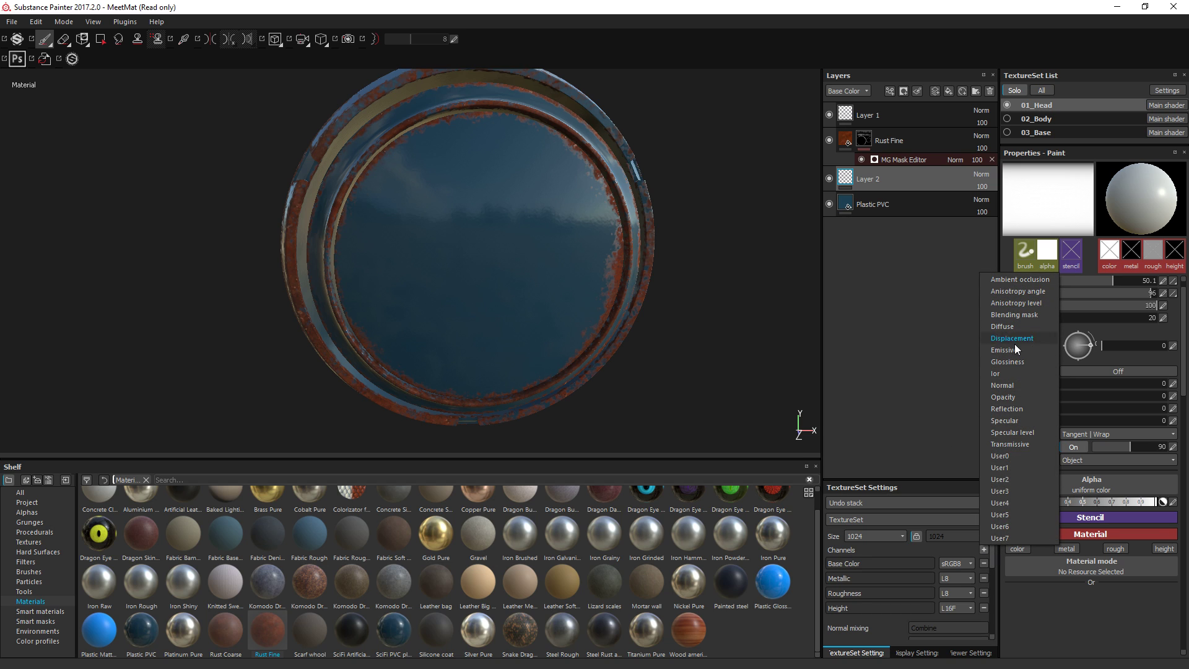
pyautogui.click(1003, 385)
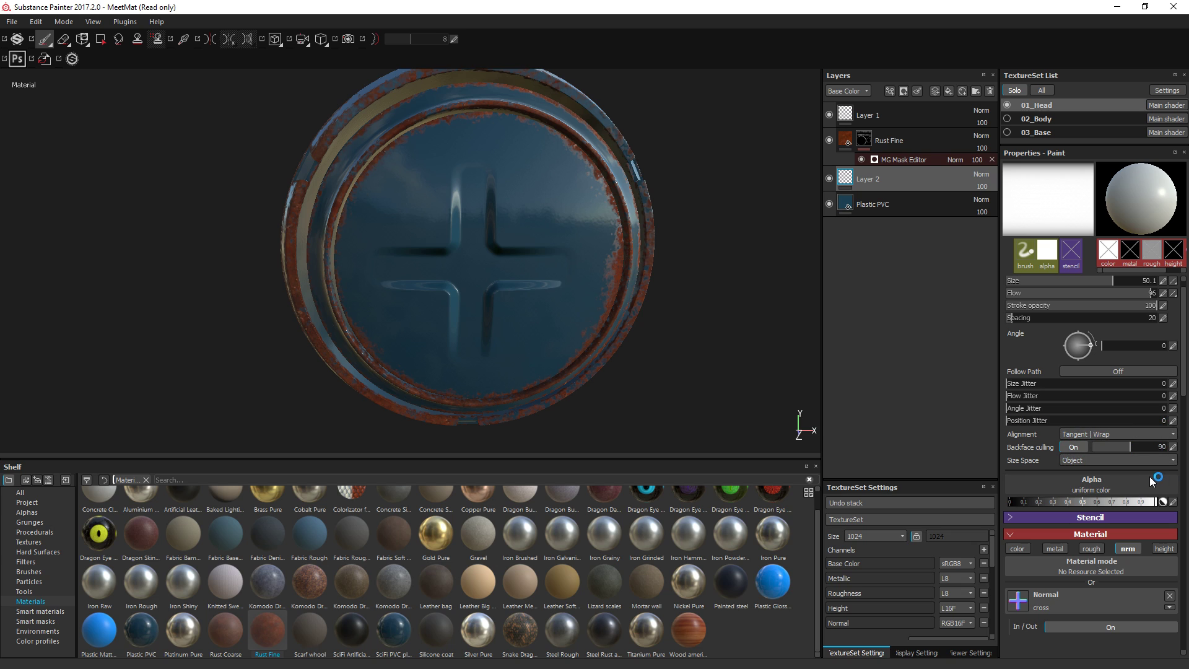
# - Load the Shape Bell alpha from the Alphas shelf into the paint brush and lower its size to about 44
pyautogui.click(1115, 487)
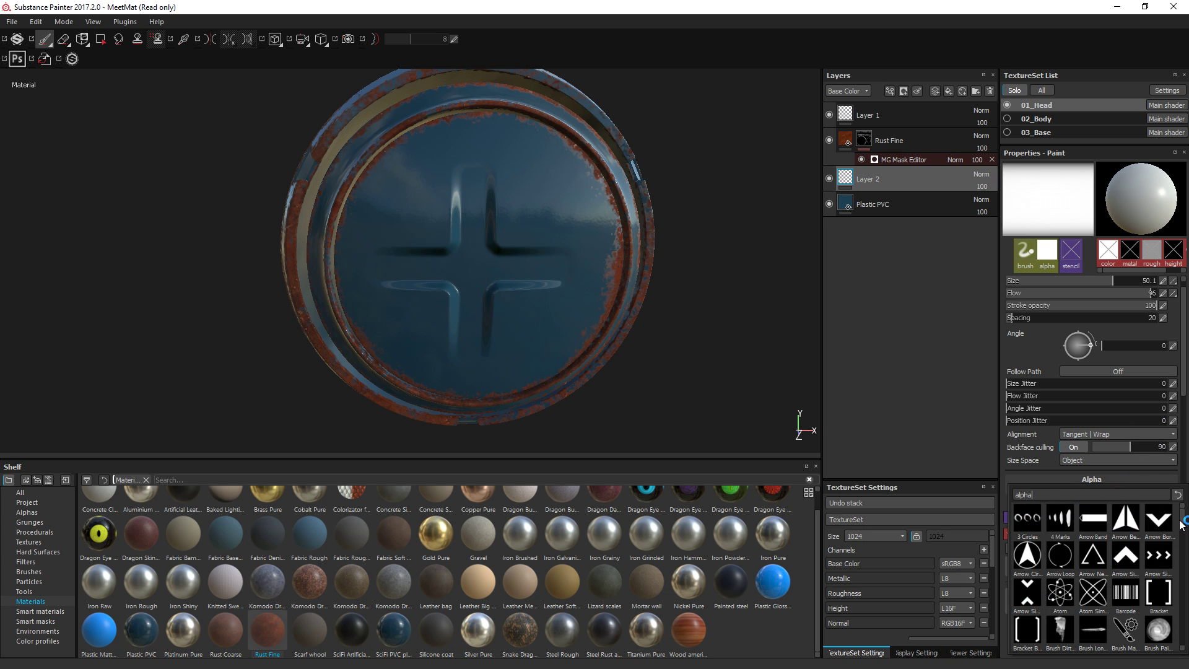
pyautogui.scroll(-10, 1184, 522)
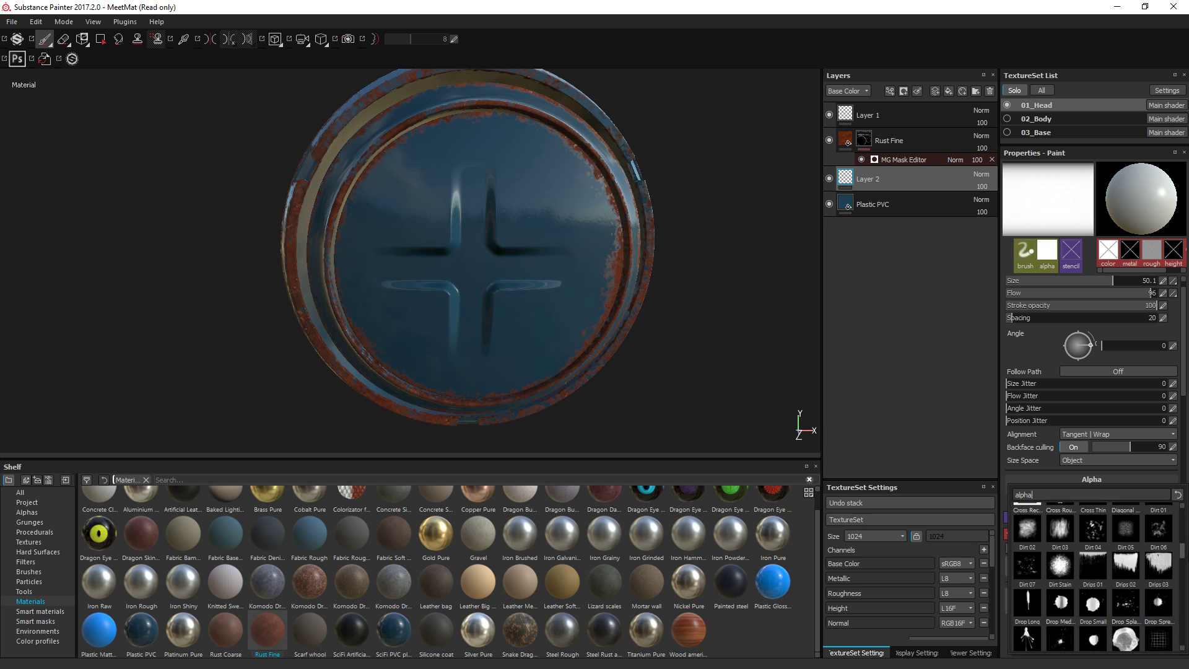
pyautogui.scroll(-4, 1090, 576)
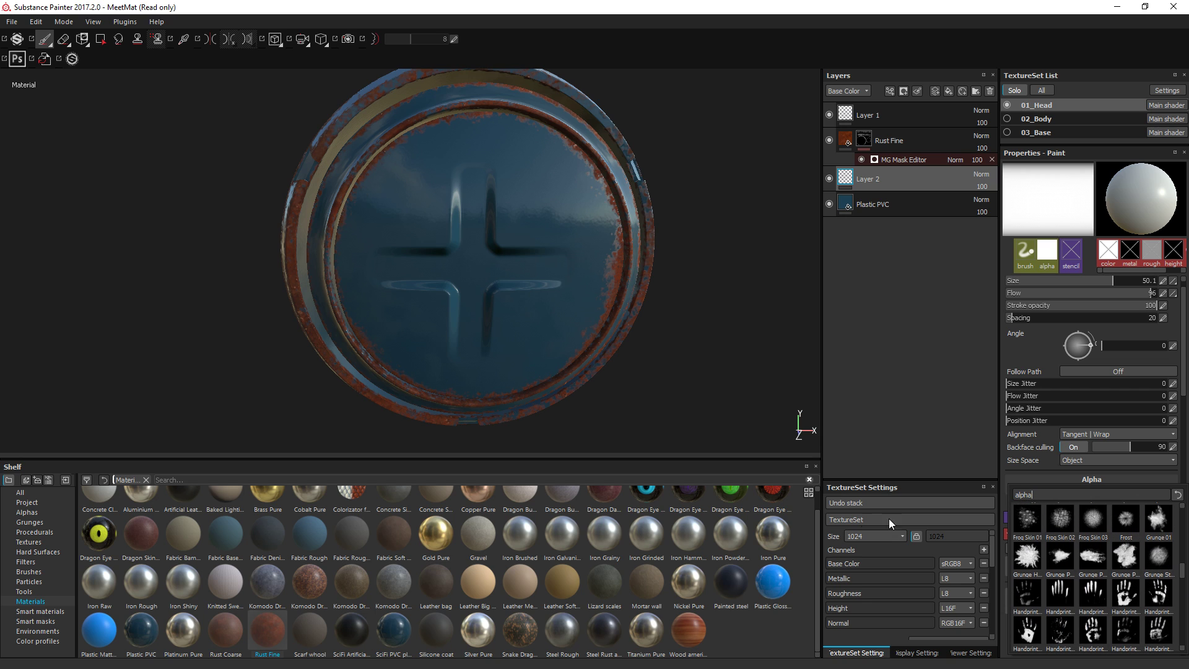
pyautogui.click(27, 512)
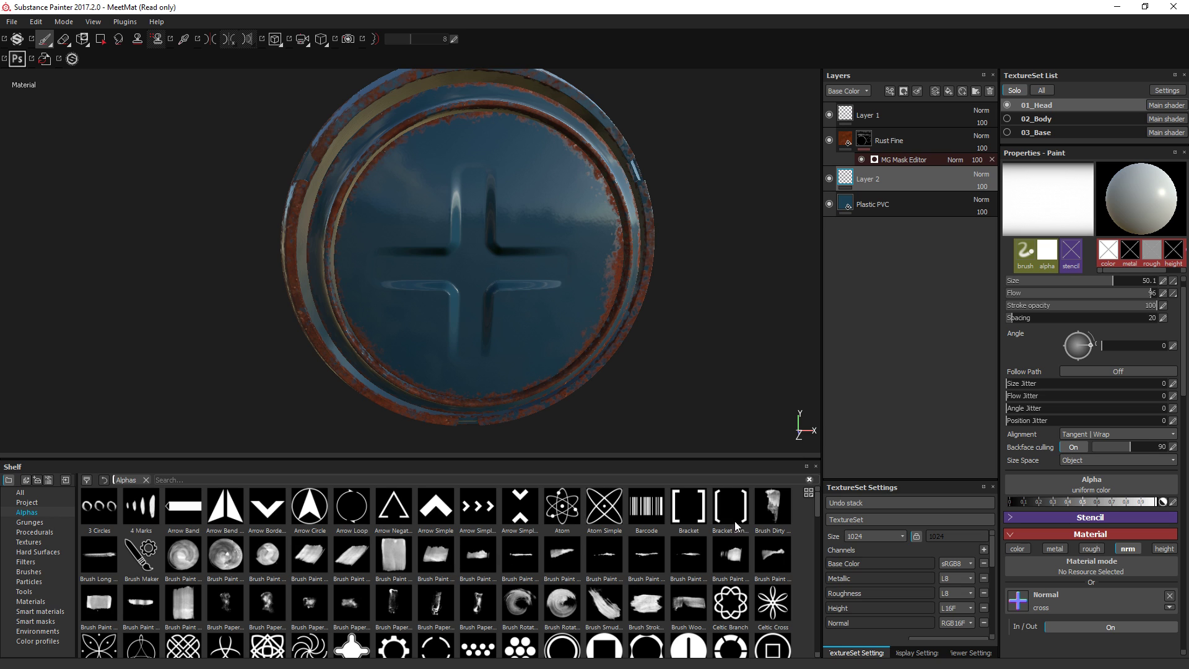
pyautogui.scroll(-5, 812, 520)
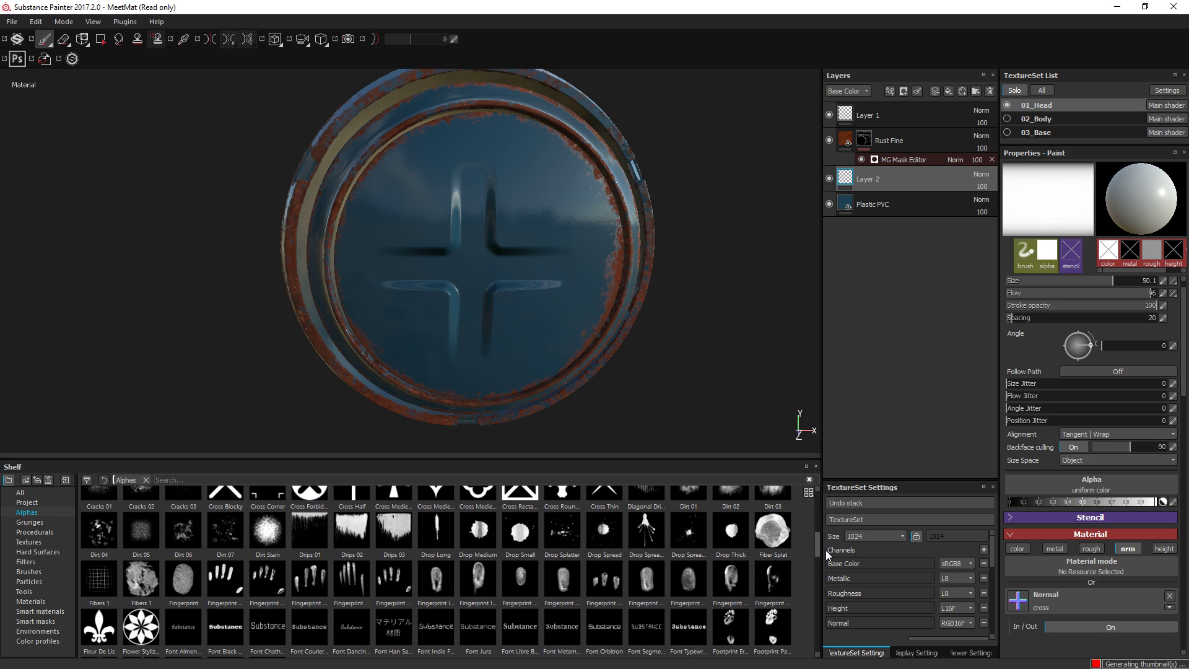
pyautogui.moveTo(827, 552); pyautogui.dragTo(828, 593)
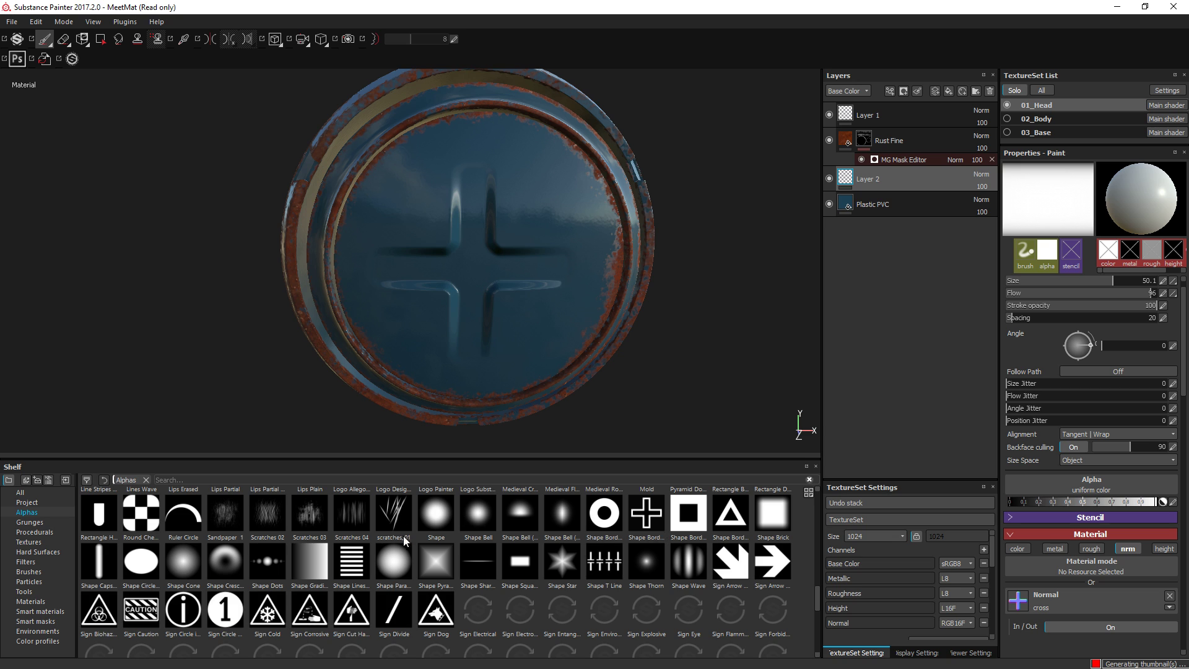
pyautogui.click(474, 516)
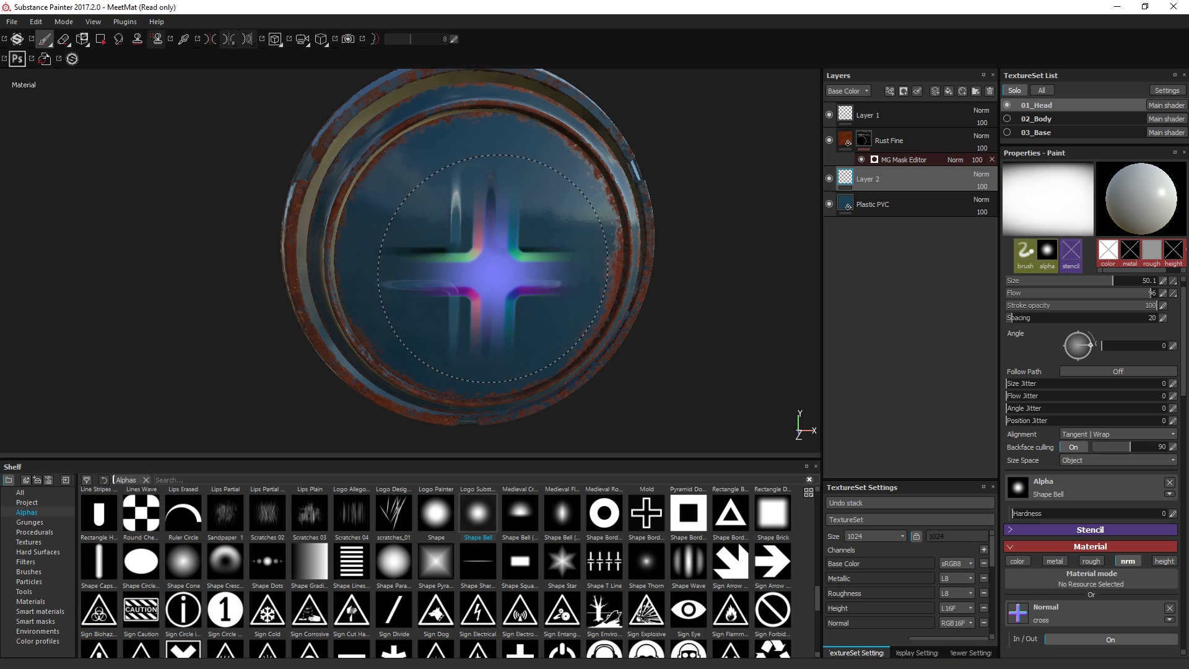
pyautogui.keyDown('ctrl'); pyautogui.moveTo(486, 270); pyautogui.dragTo(486, 83, button='right'); pyautogui.keyUp('ctrl')
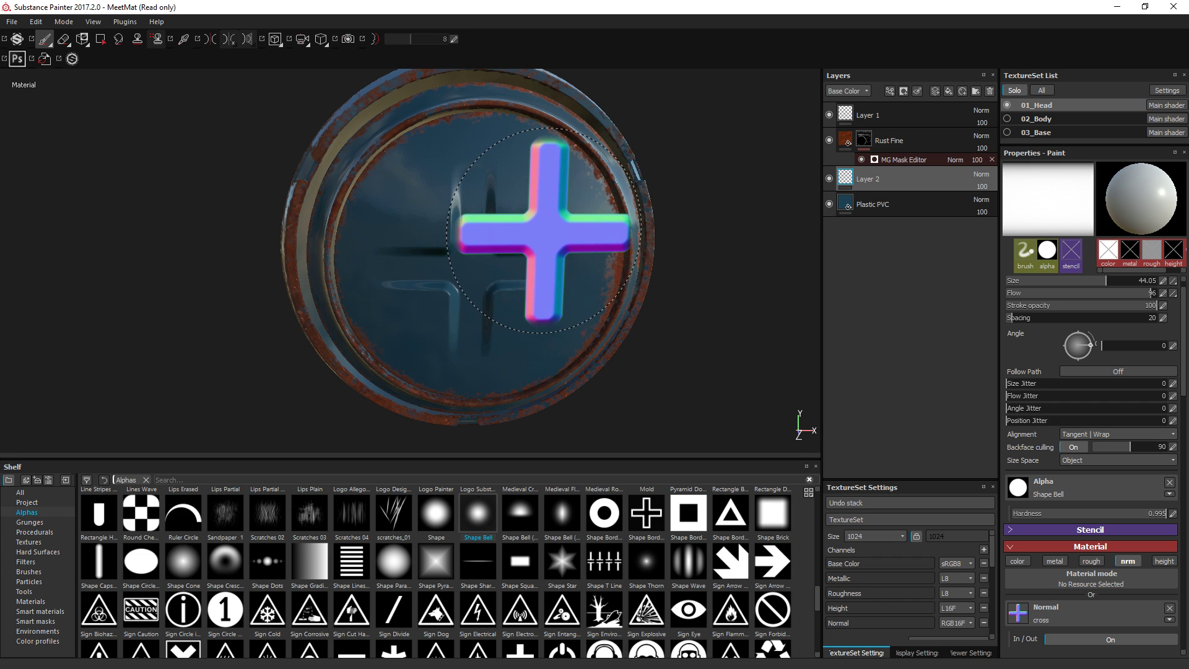
# - Create an anchor point on Layer 2 and name it myReliefPainting01 in Properties
pyautogui.rightClick(886, 179)
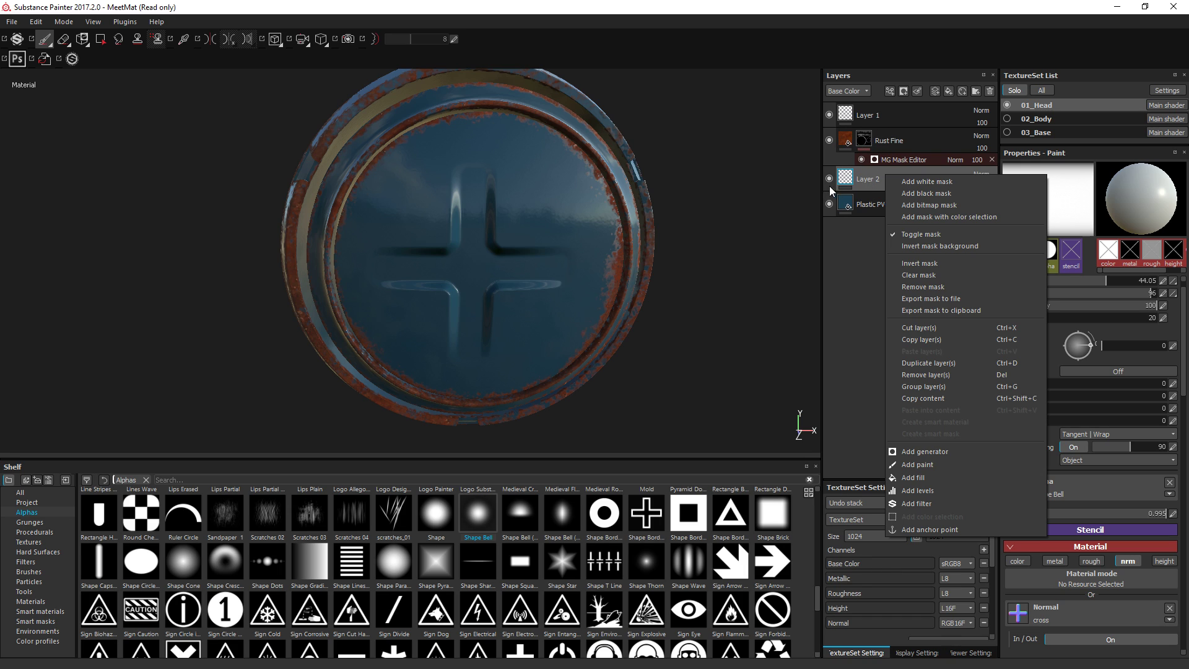
pyautogui.click(930, 530)
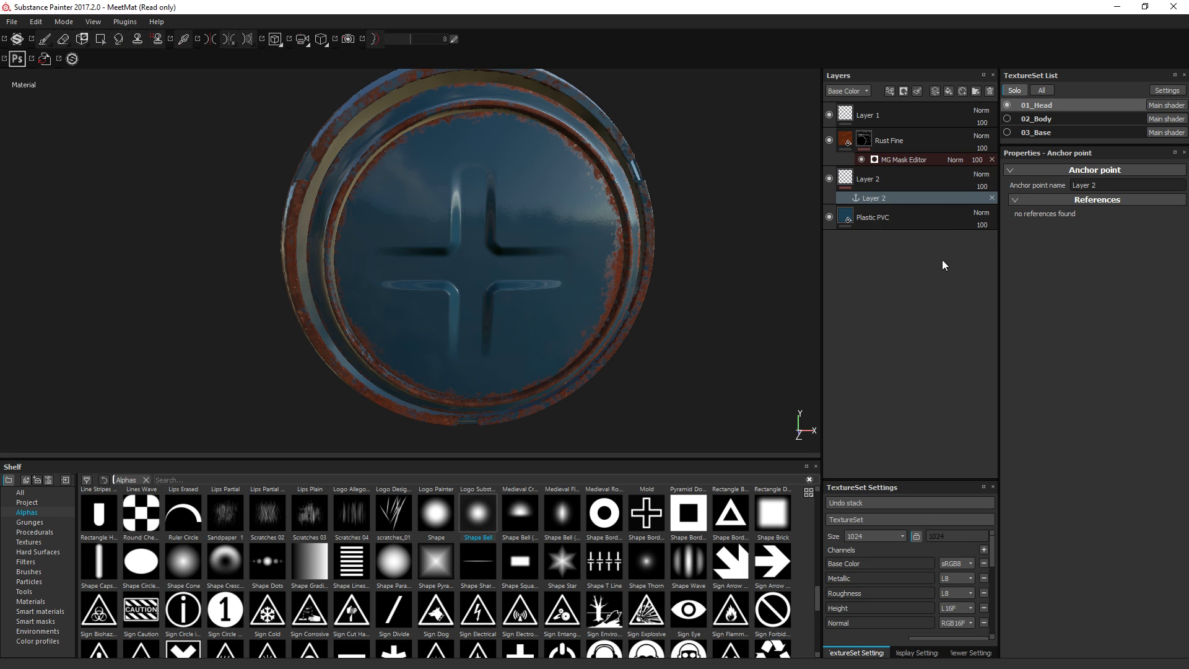
pyautogui.click(1074, 185)
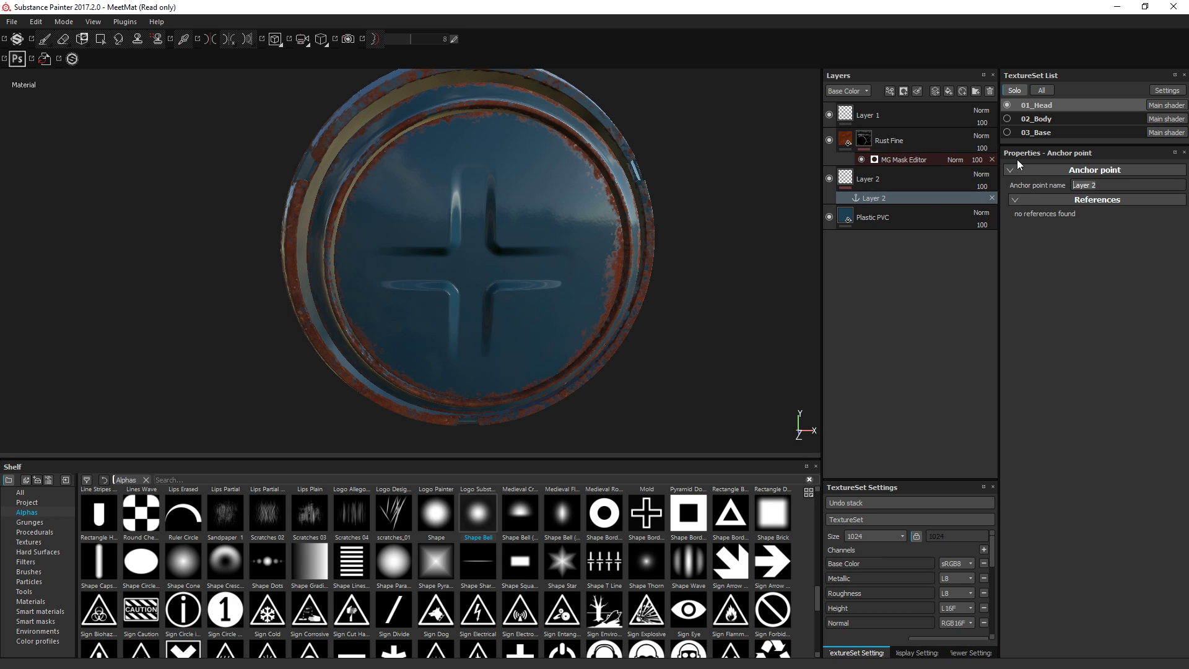
pyautogui.write('myReliefPainting01')
pyautogui.press('Return')
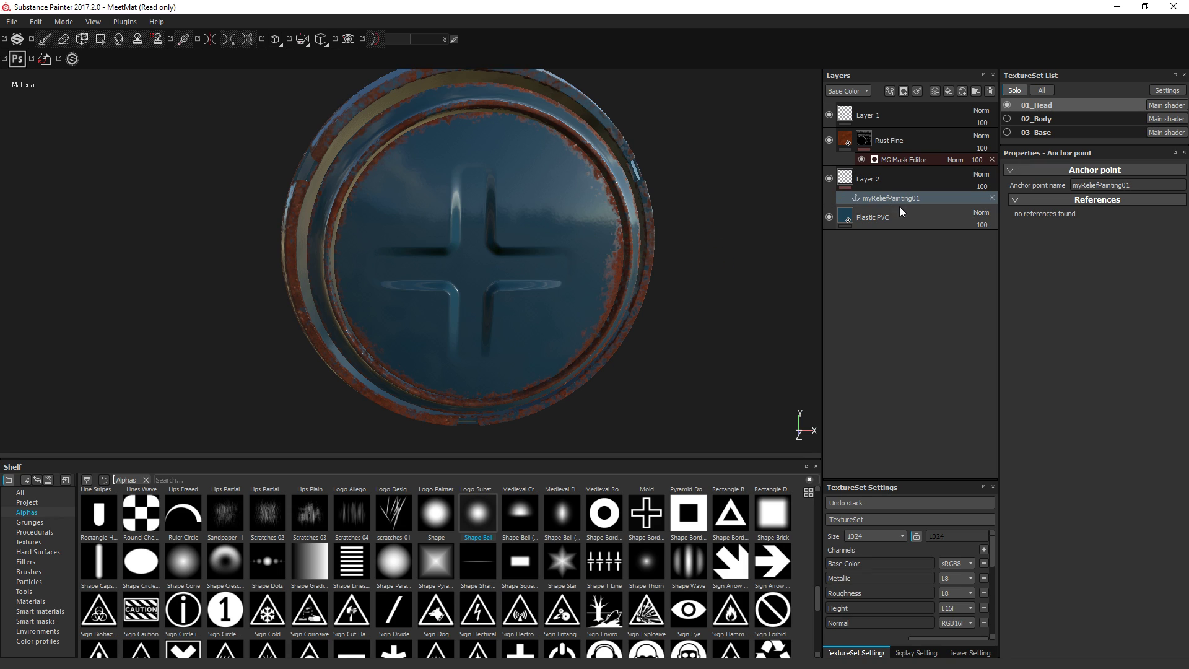